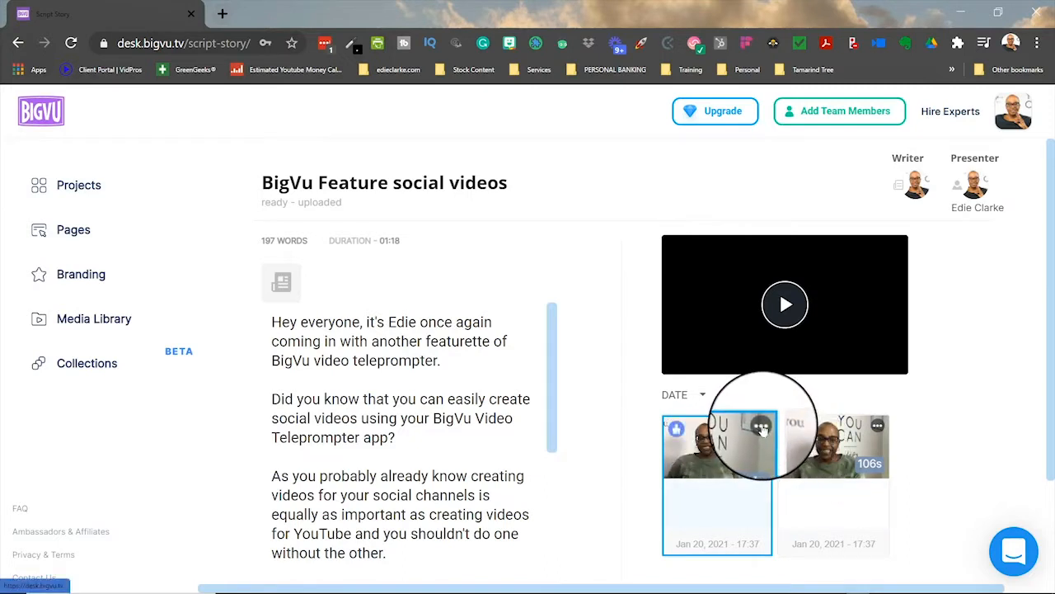
Step: Create a video page from the first take of the BigVu Feature social videos project
click(761, 427)
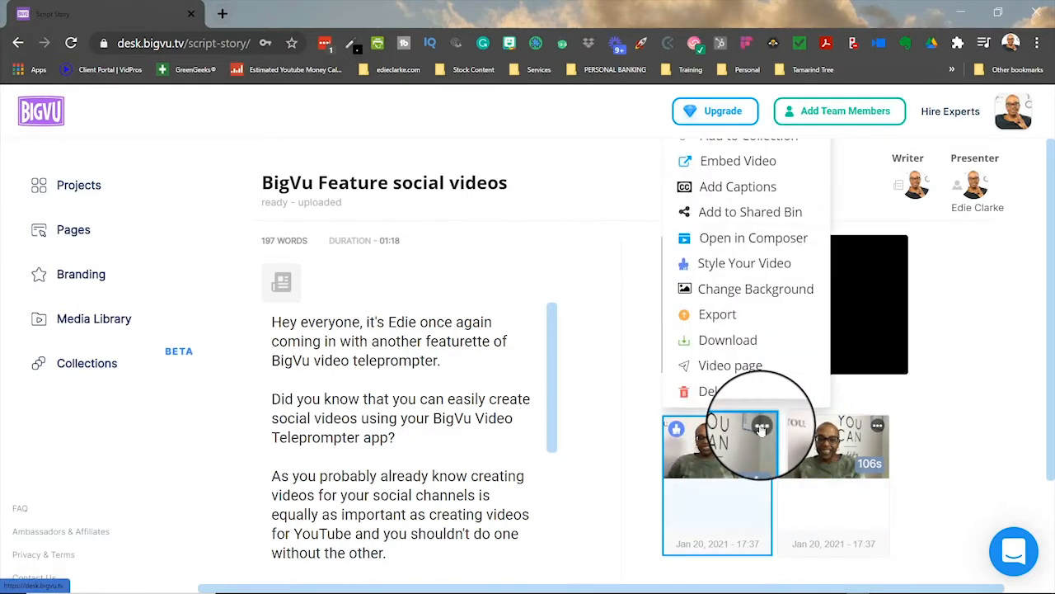
click(742, 367)
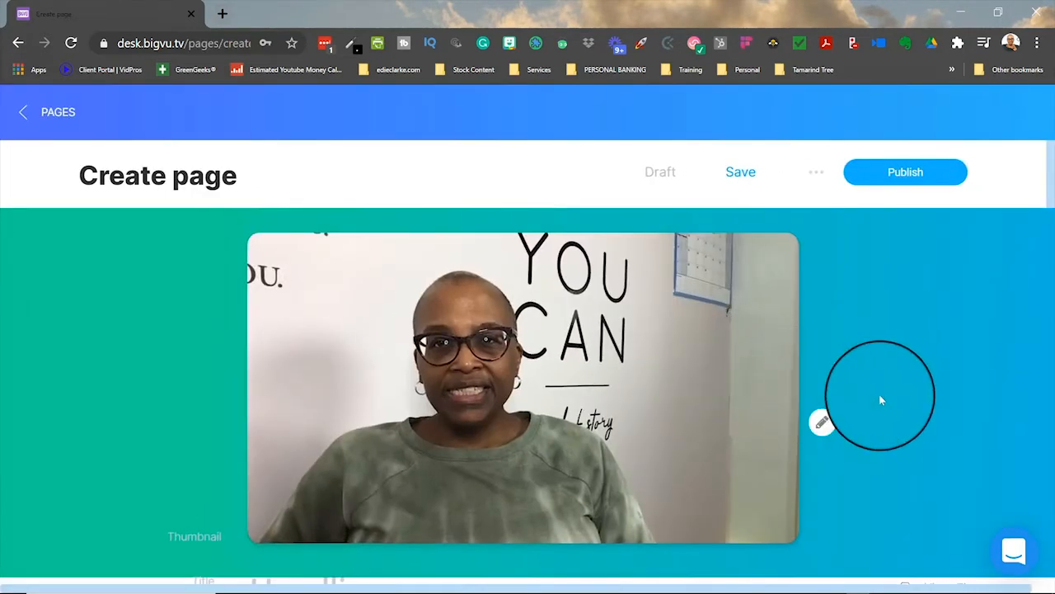
scroll(923, 569, down, 1)
scroll(924, 577, down, 1)
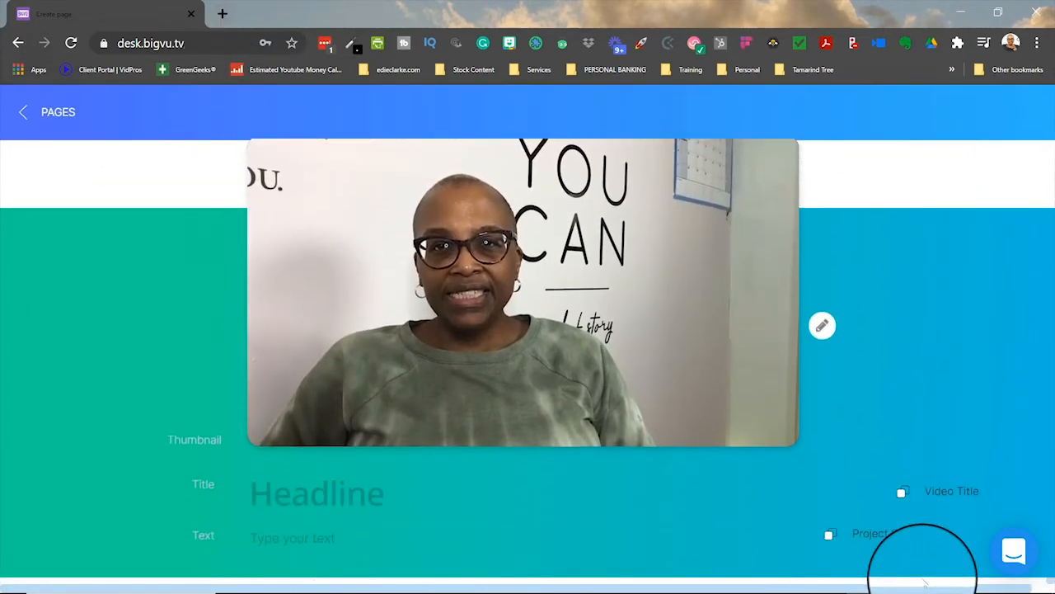
scroll(926, 582, up, 2)
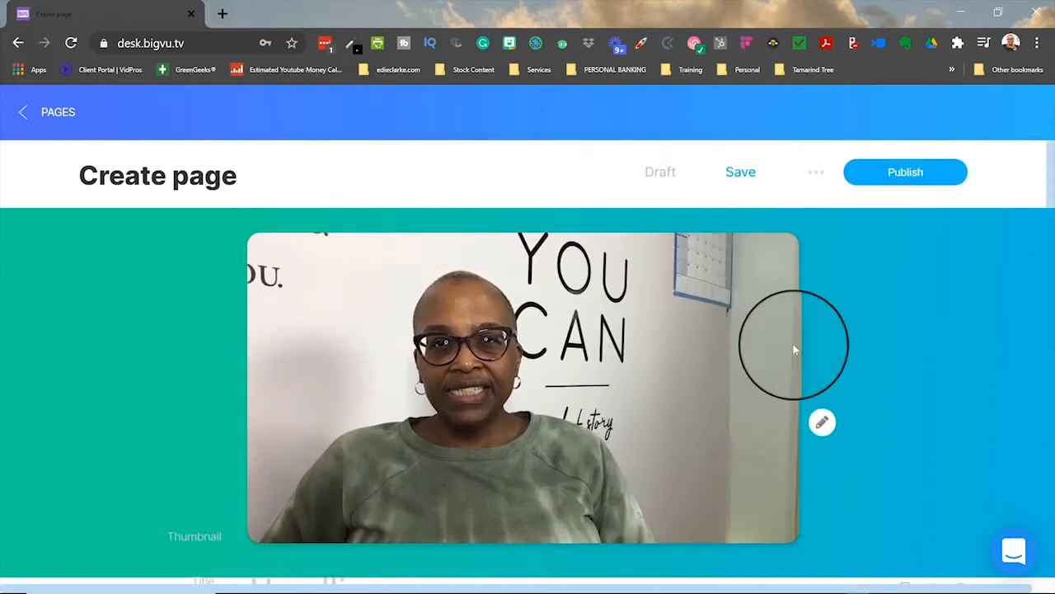
Step: Upload AdobeStock_242165194 as a strip image with the crop widened to nearly the full picture, and apply AdobeStock_209522668.jpeg as the page's strip
scroll(937, 388, down, 2)
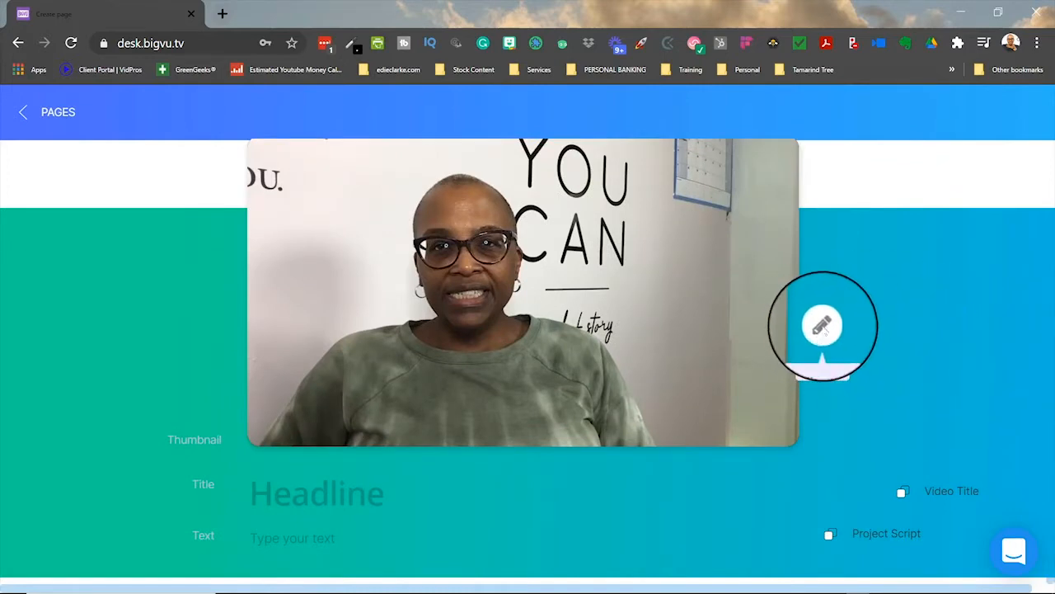
click(823, 327)
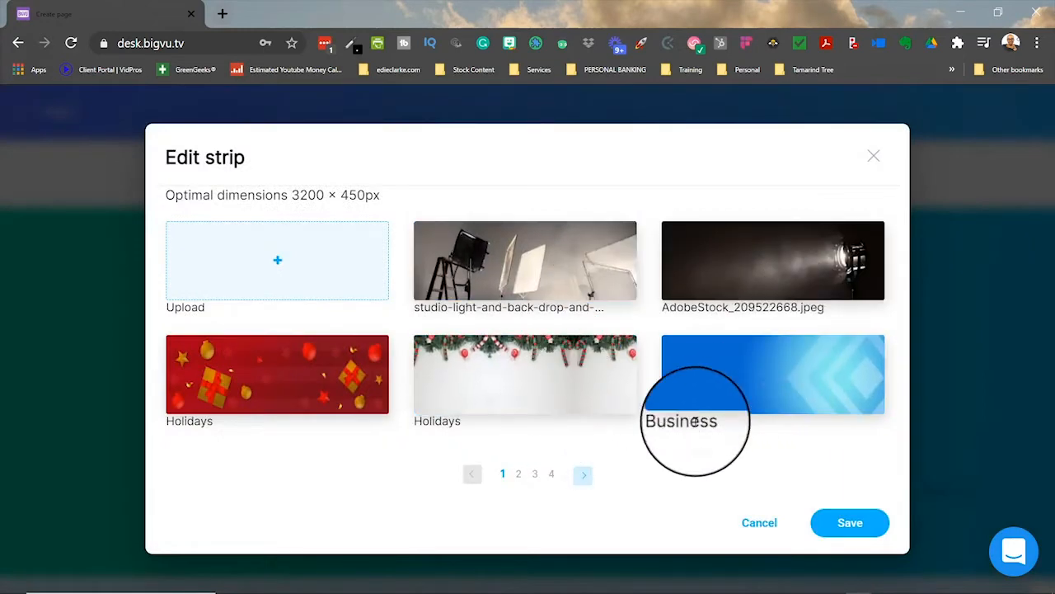
click(583, 476)
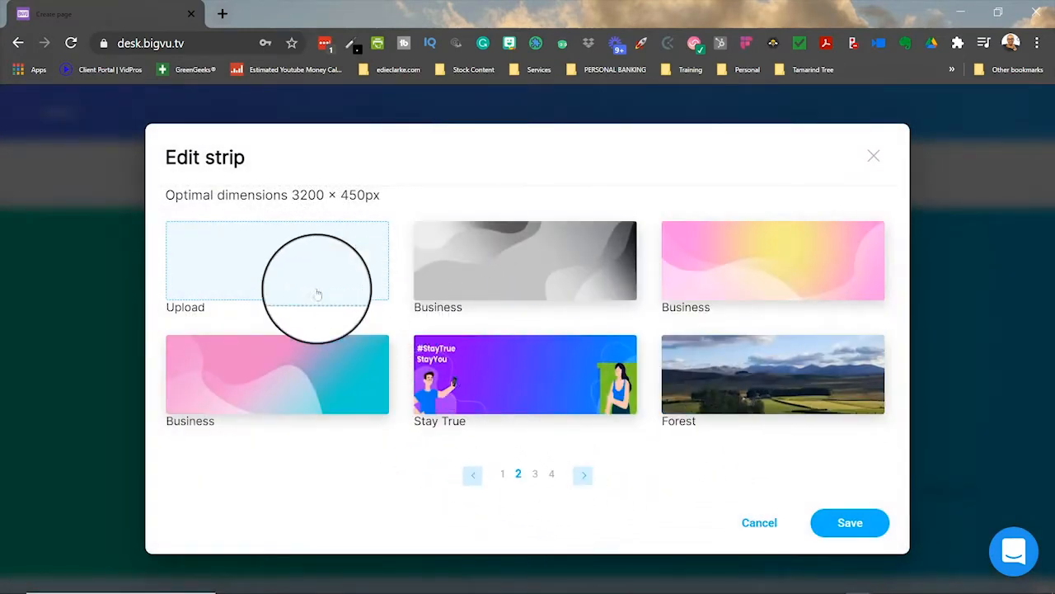
click(277, 262)
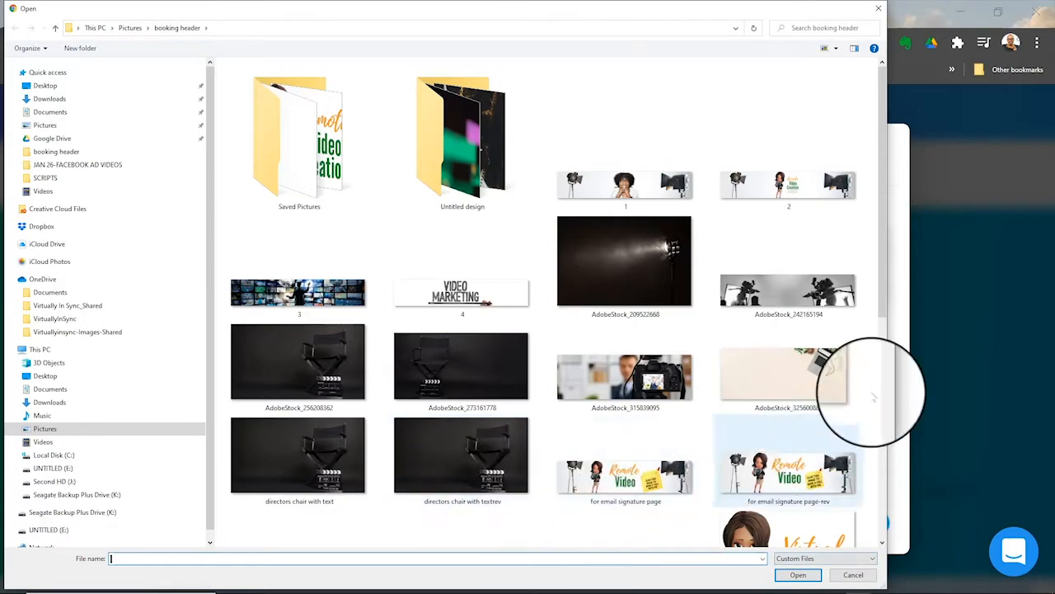
click(783, 309)
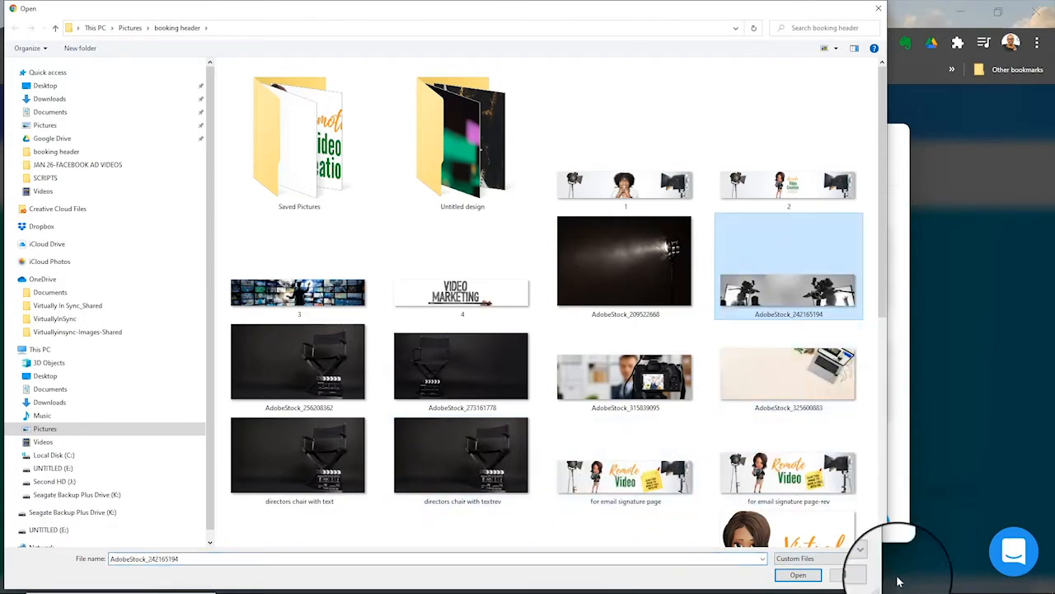
click(798, 575)
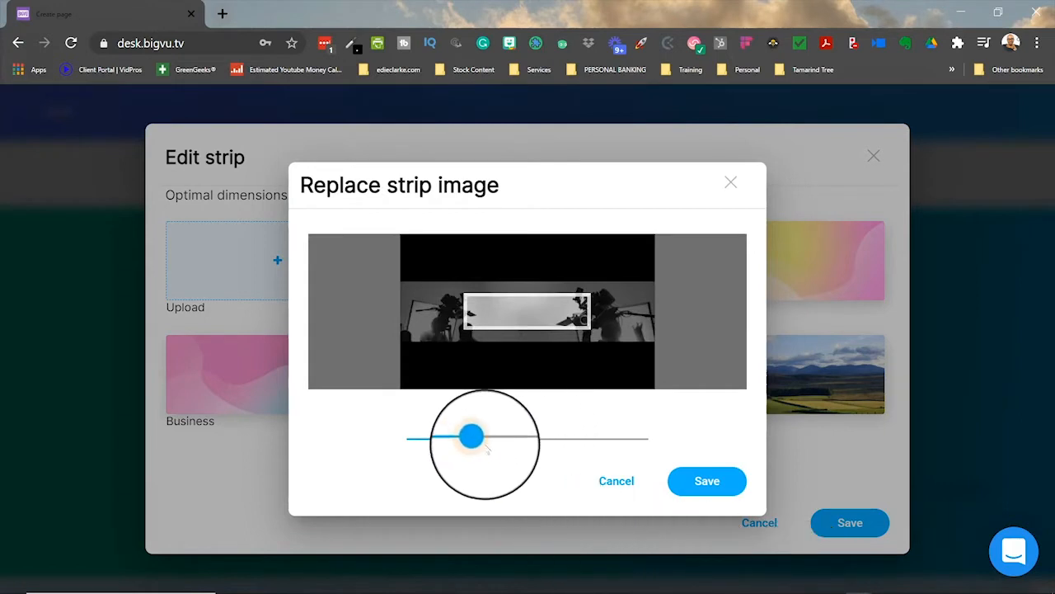
drag(500, 437, 621, 438)
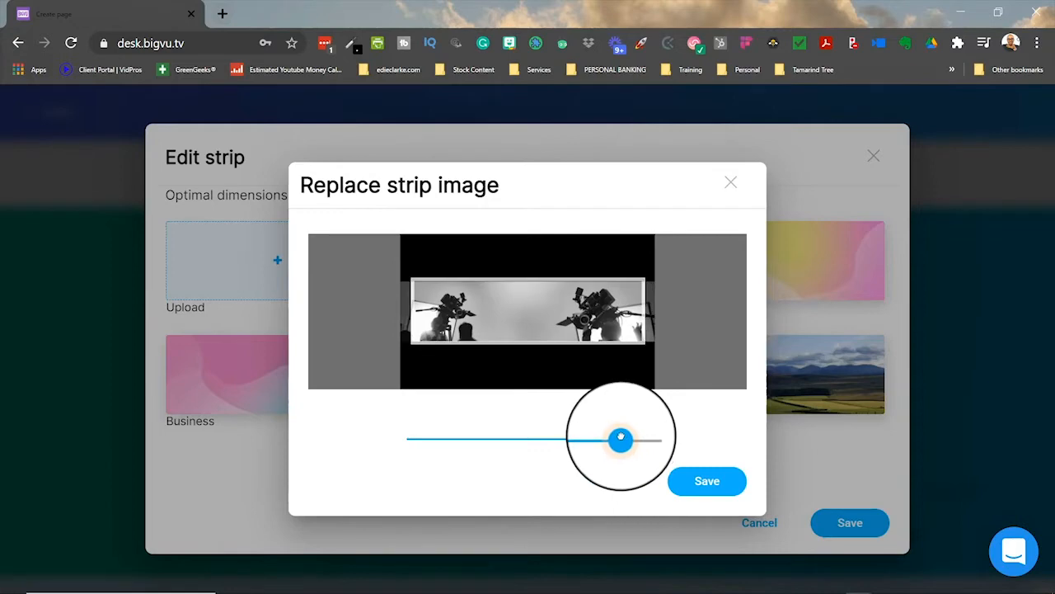
click(706, 481)
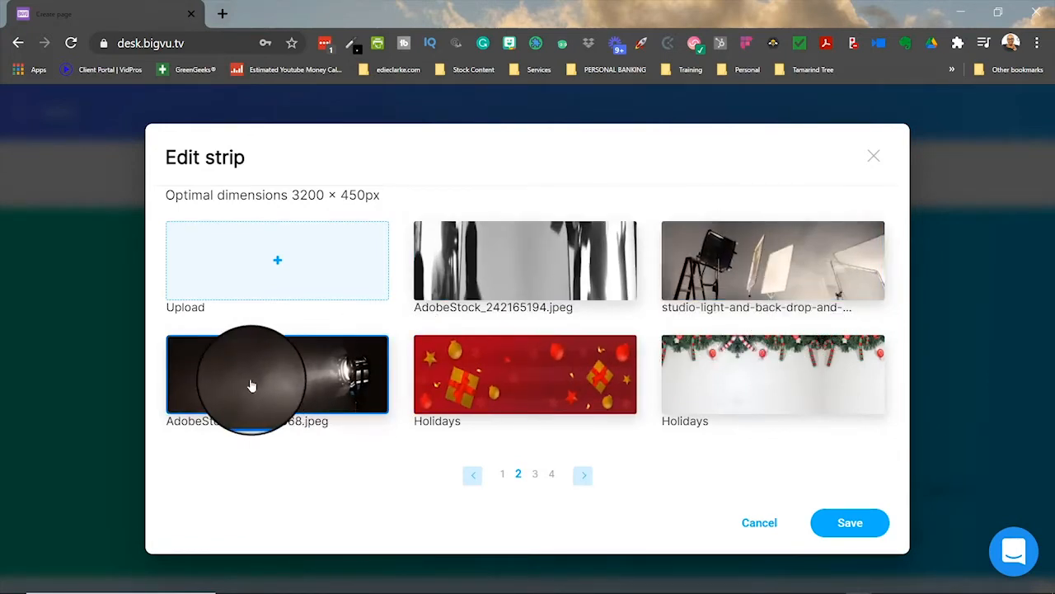
click(852, 527)
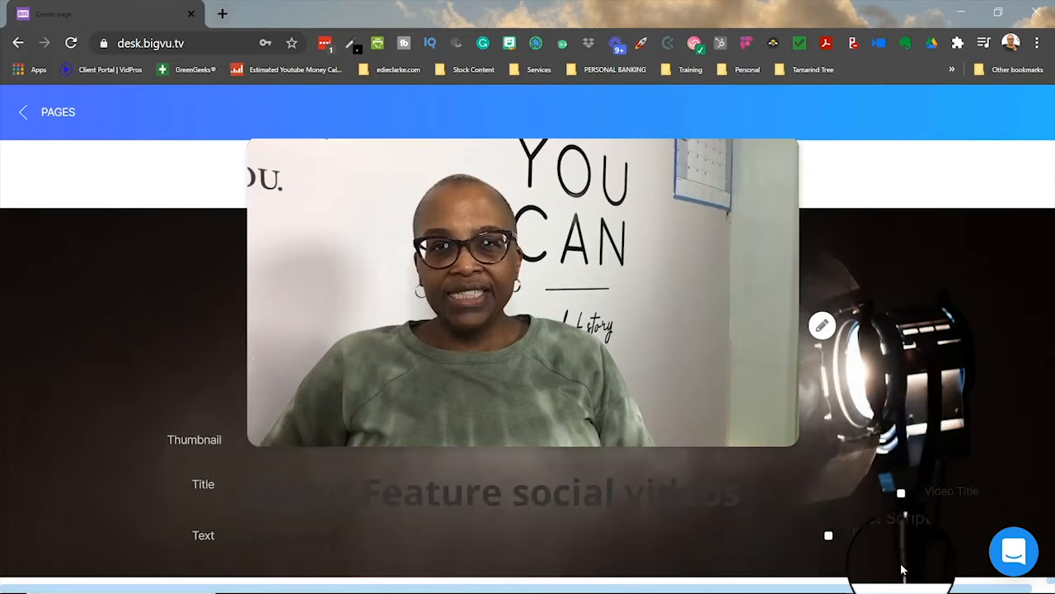
Step: Fill the page's headline with the video title and its text with the project script
click(828, 537)
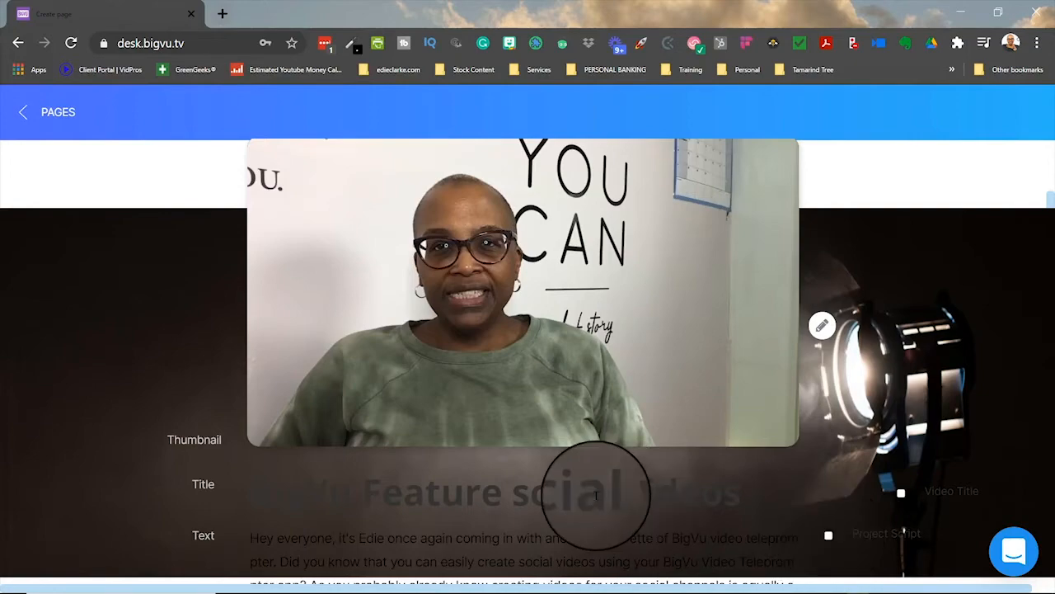
scroll(595, 494, down, 4)
scroll(595, 493, up, 2)
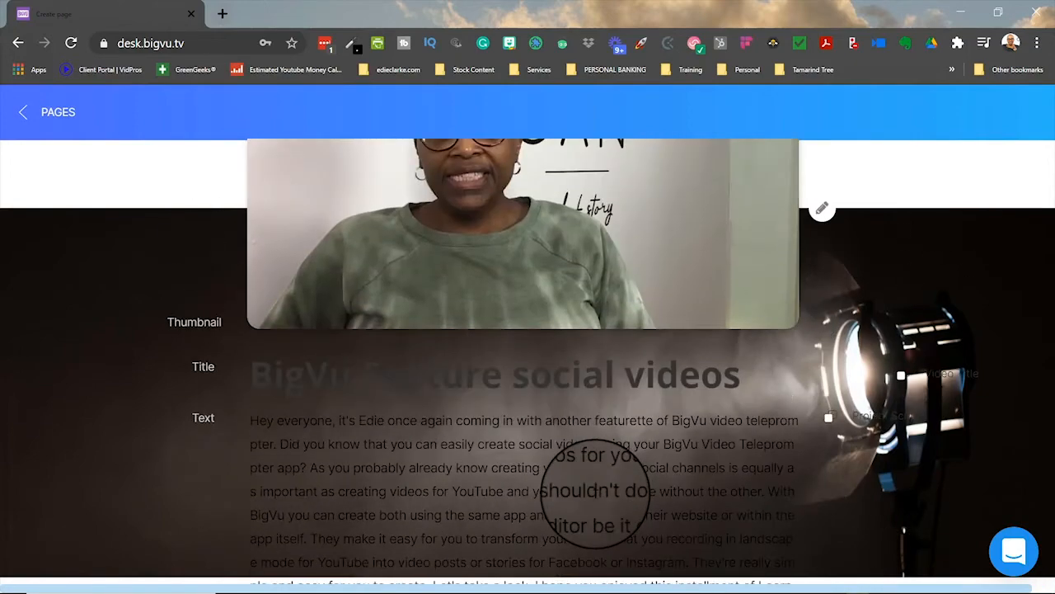
scroll(595, 491, up, 1)
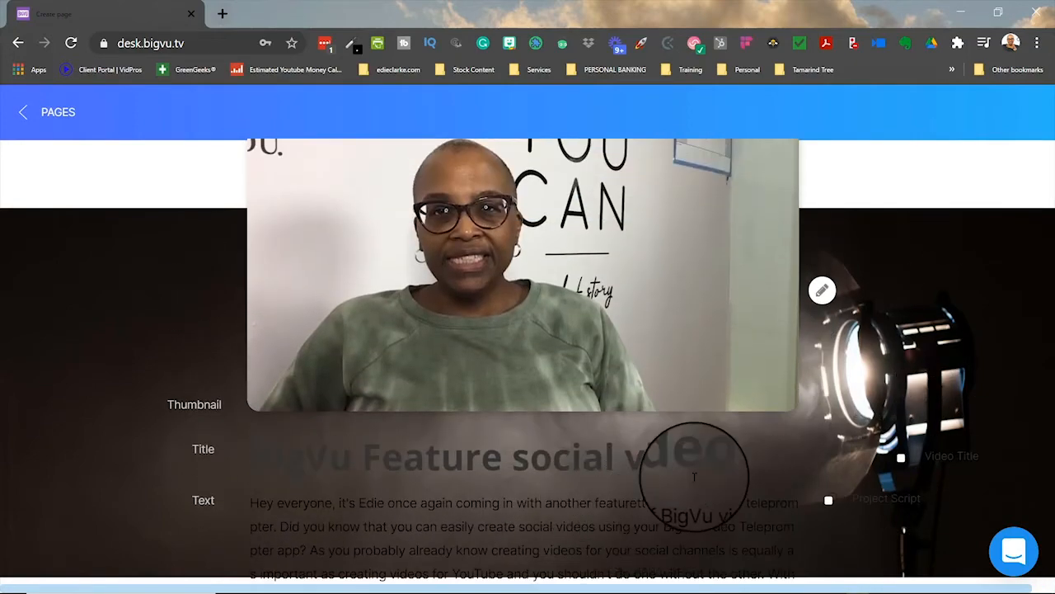
scroll(691, 478, up, 1)
Step: Split the page text into paragraphs starting at "Did you know", "As you probably already know" and "They make it easy"
scroll(684, 476, down, 3)
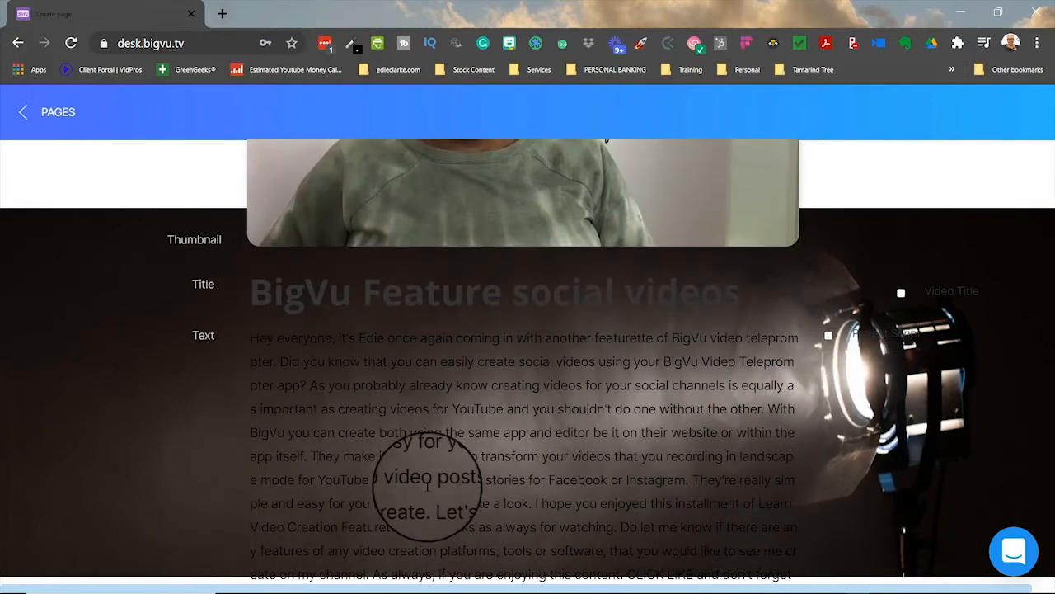
key(Return)
key(Return)
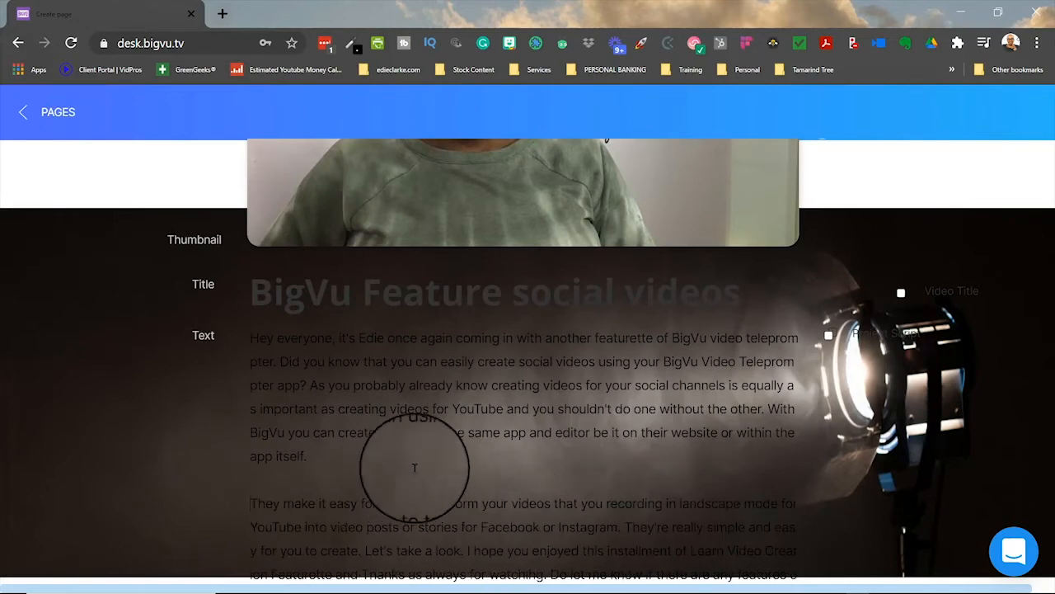
click(311, 386)
key(Return)
key(Return)
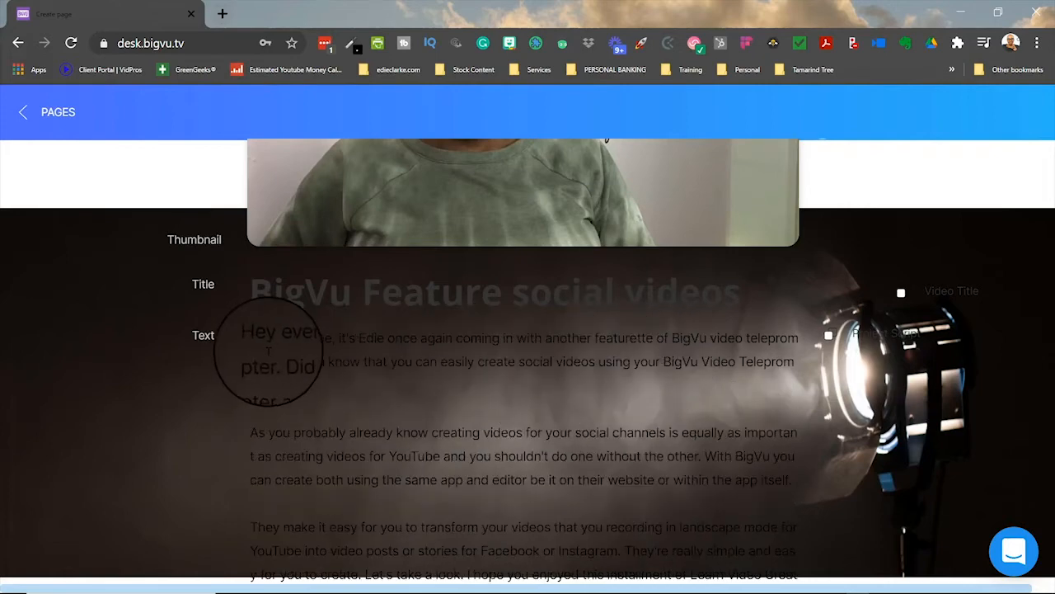
click(289, 361)
key(Return)
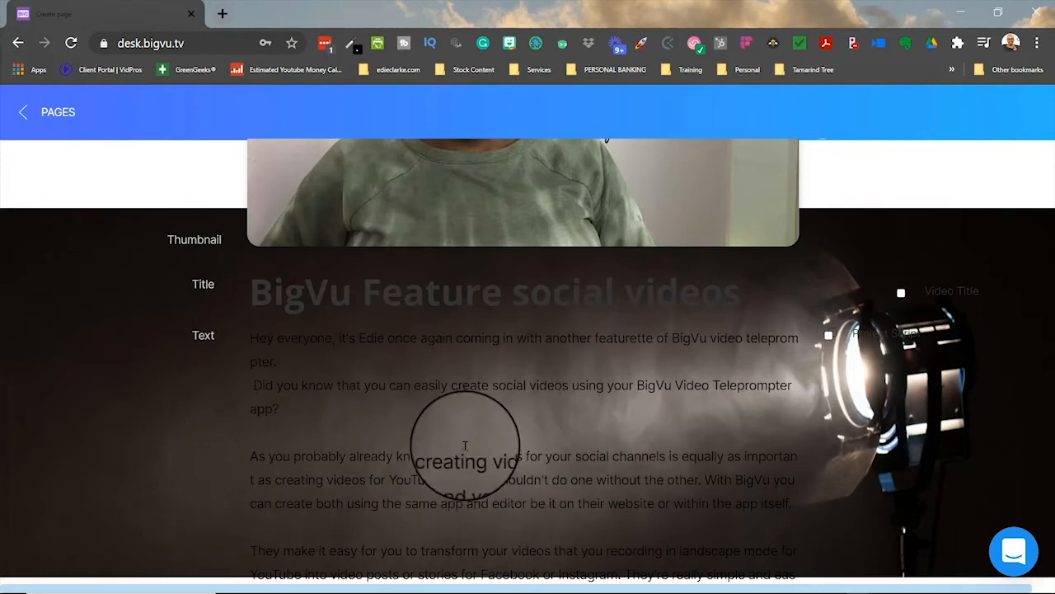
key(Delete)
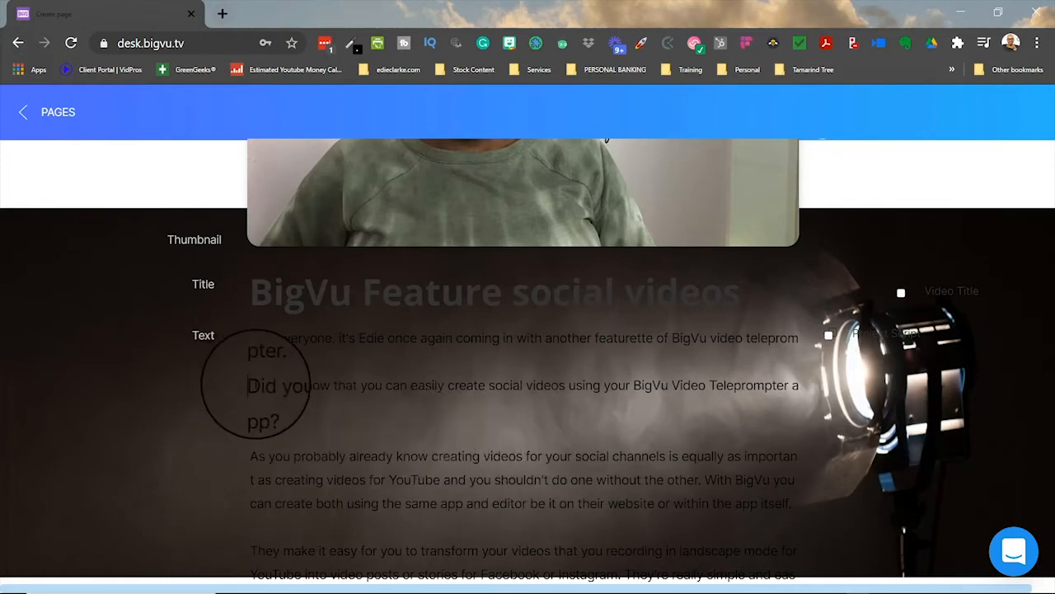
scroll(431, 443, down, 2)
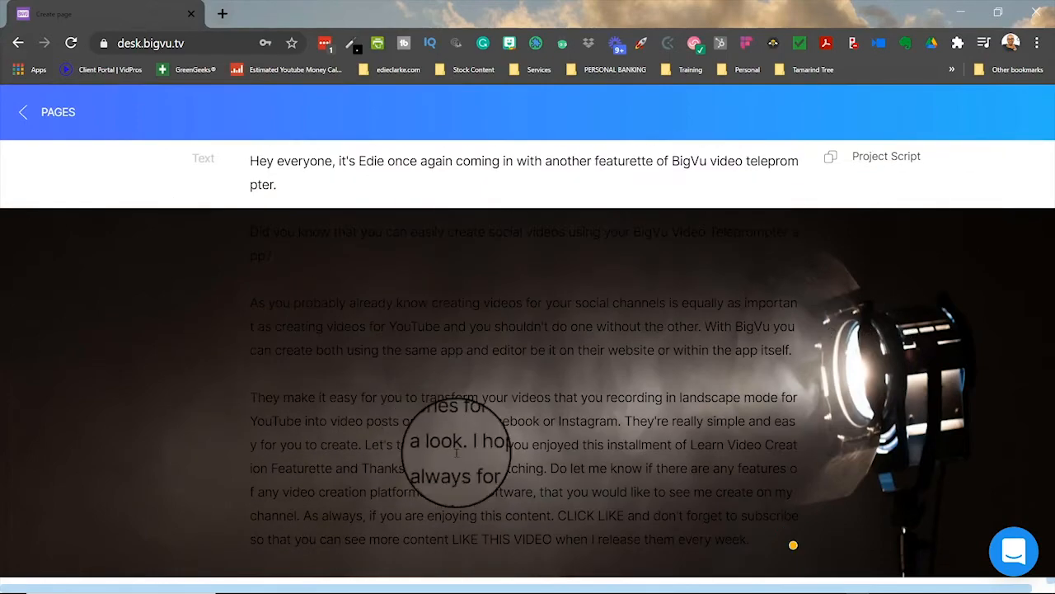
Step: Save the new video page as a draft
scroll(456, 452, up, 5)
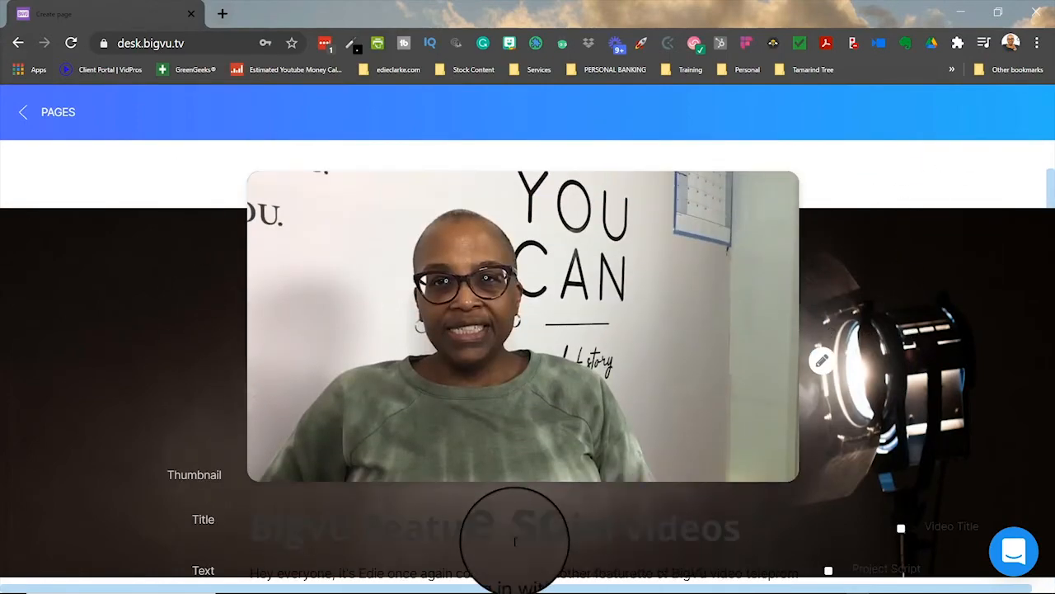
scroll(726, 548, up, 2)
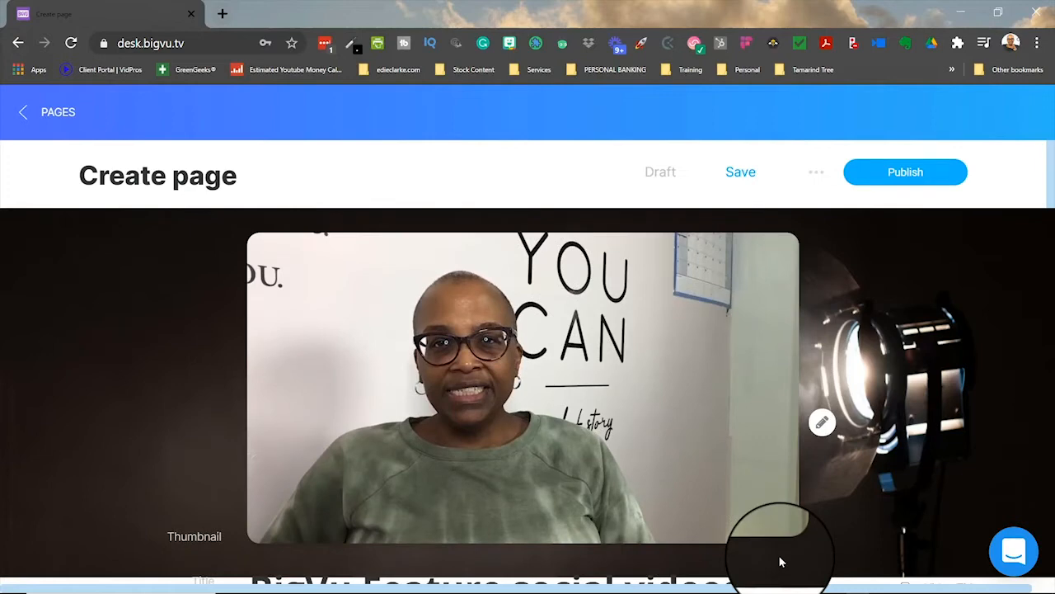
click(746, 173)
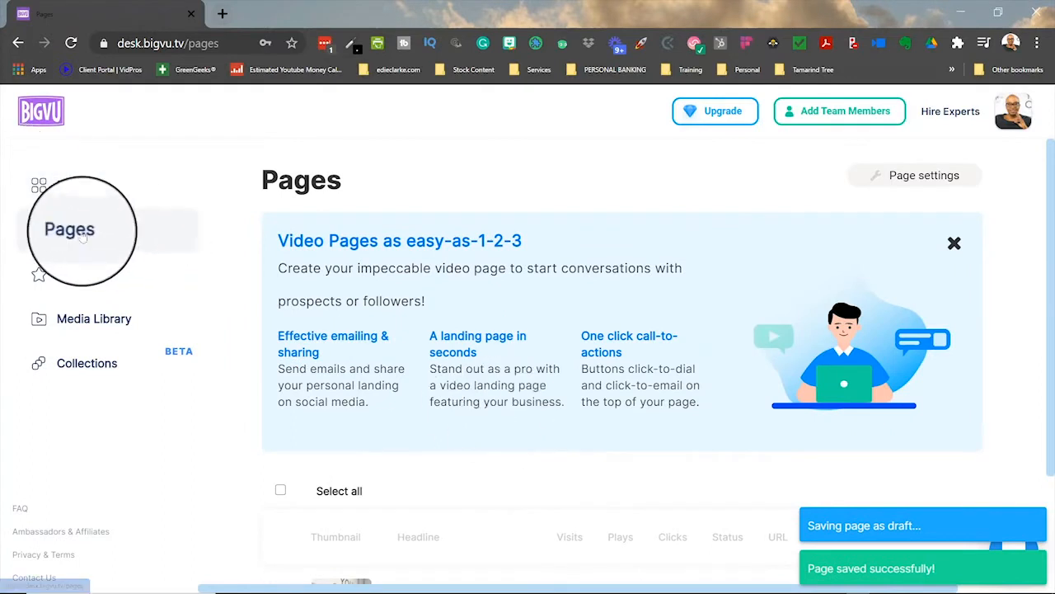
Step: Reopen the saved BigVu Feature social videos draft for editing, review its content and publish the page
scroll(460, 320, down, 2)
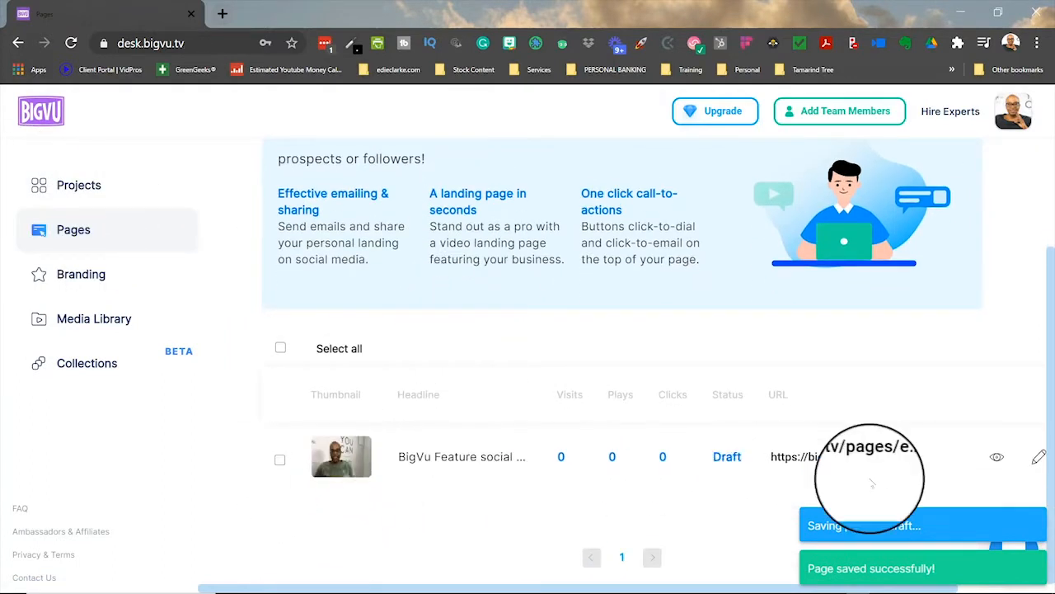
click(1039, 456)
scroll(868, 427, down, 3)
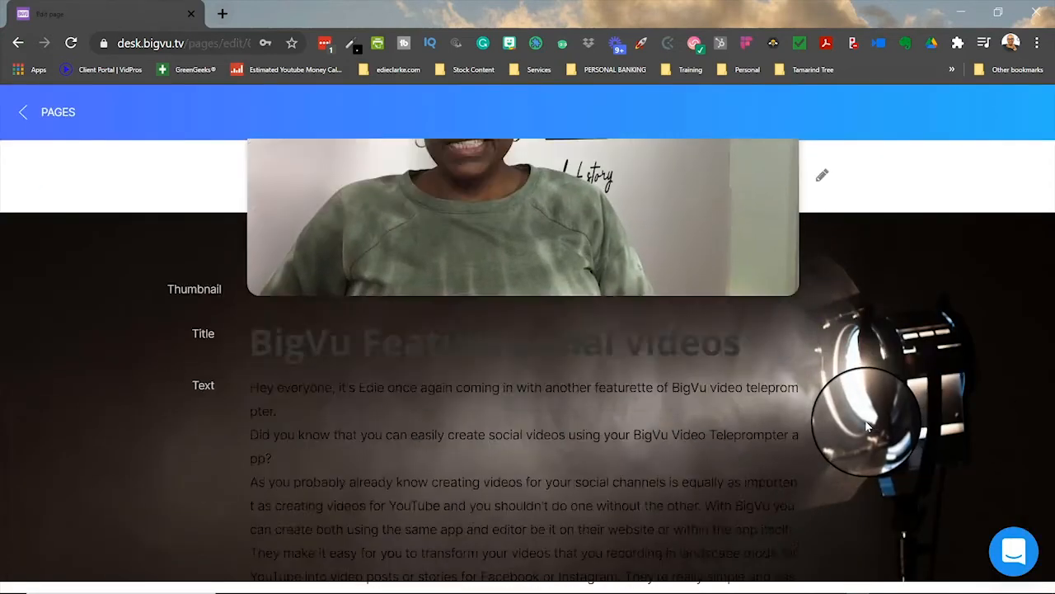
scroll(868, 426, up, 5)
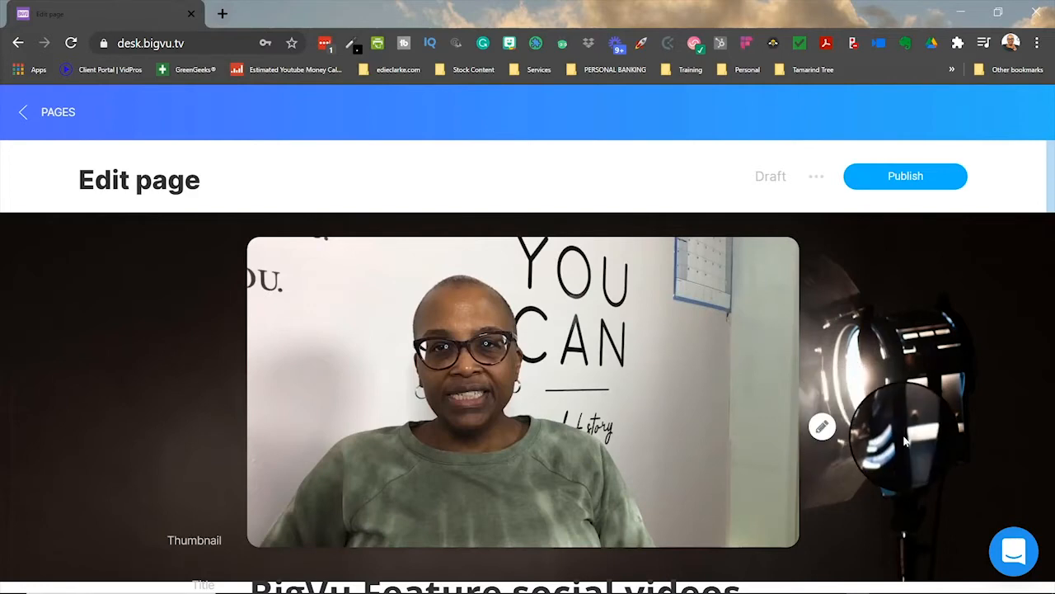
click(900, 187)
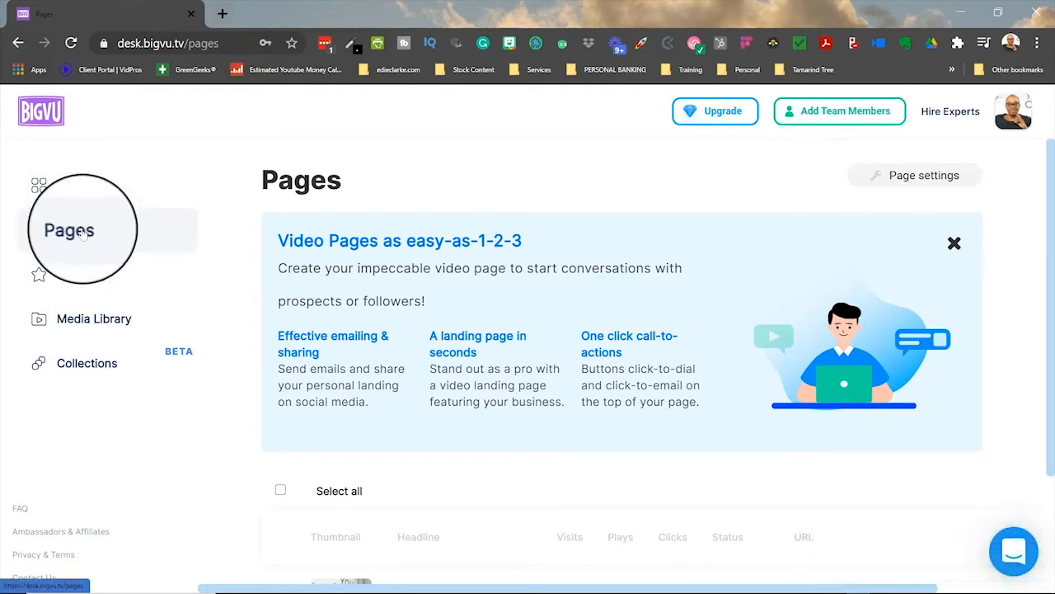
Step: Change the header logo in the page settings to the green EC monogram
click(925, 179)
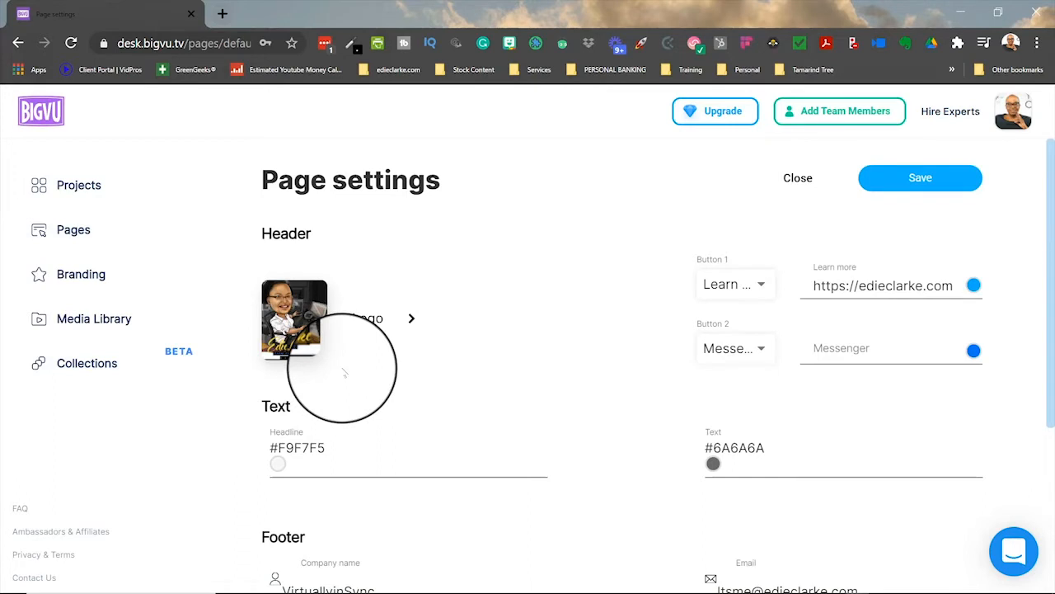
click(412, 321)
click(460, 275)
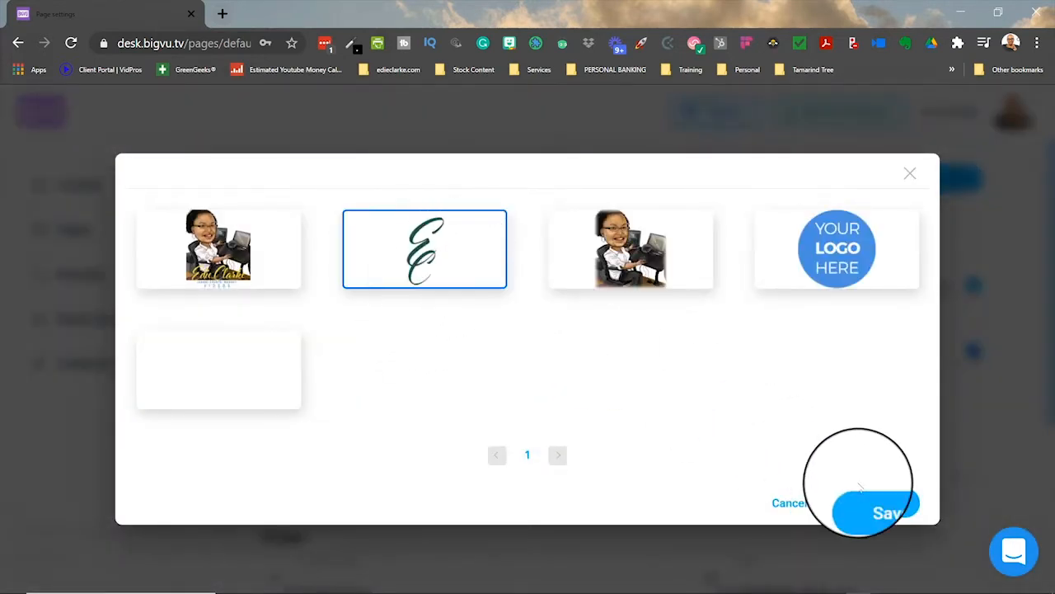
click(878, 504)
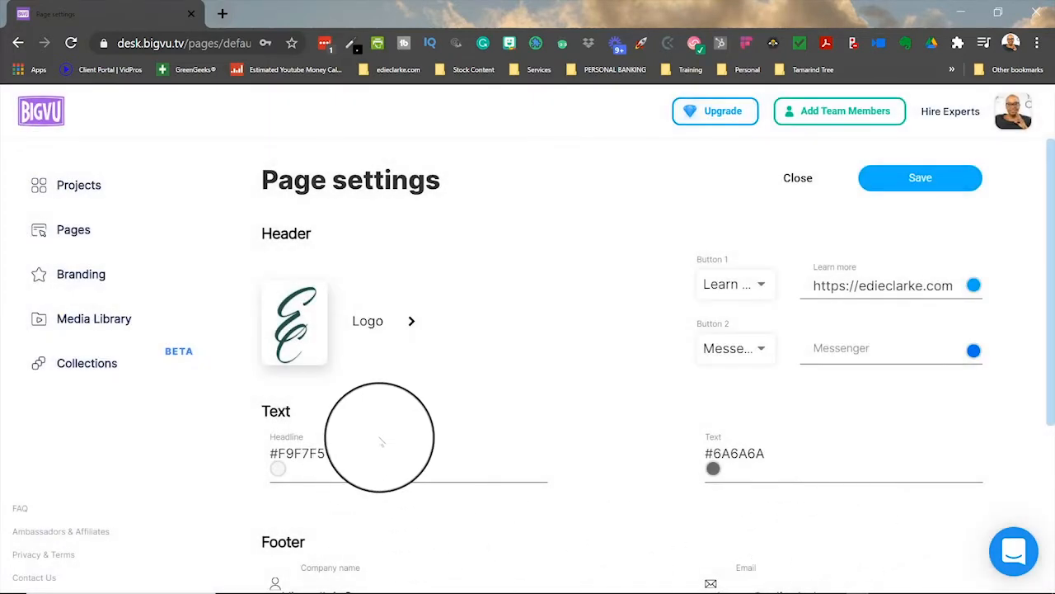
Step: Set the headline text colour in the page settings to orange #FF9506
scroll(381, 442, down, 2)
click(278, 303)
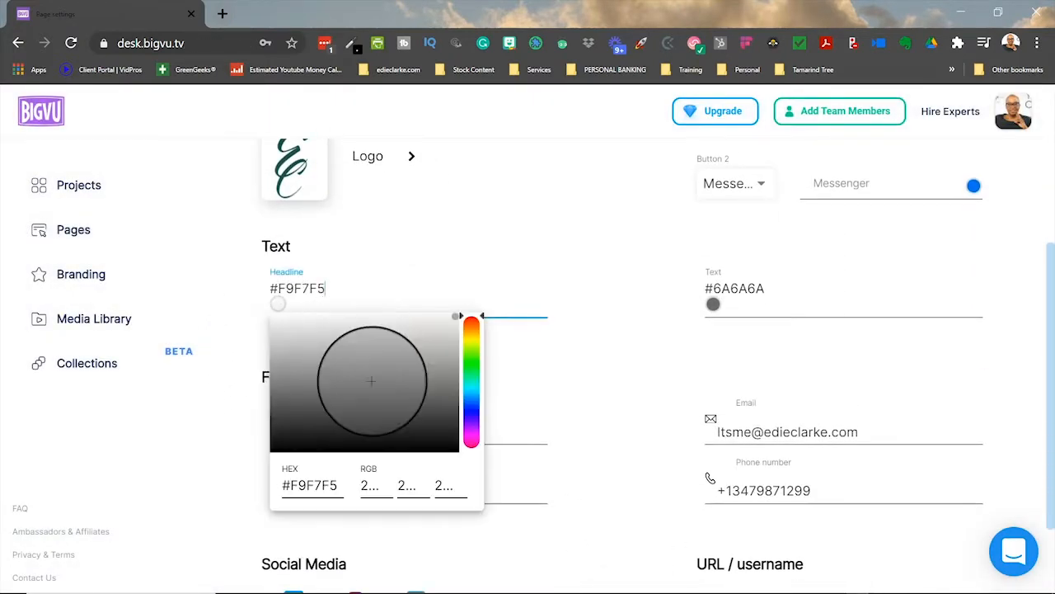
click(328, 485)
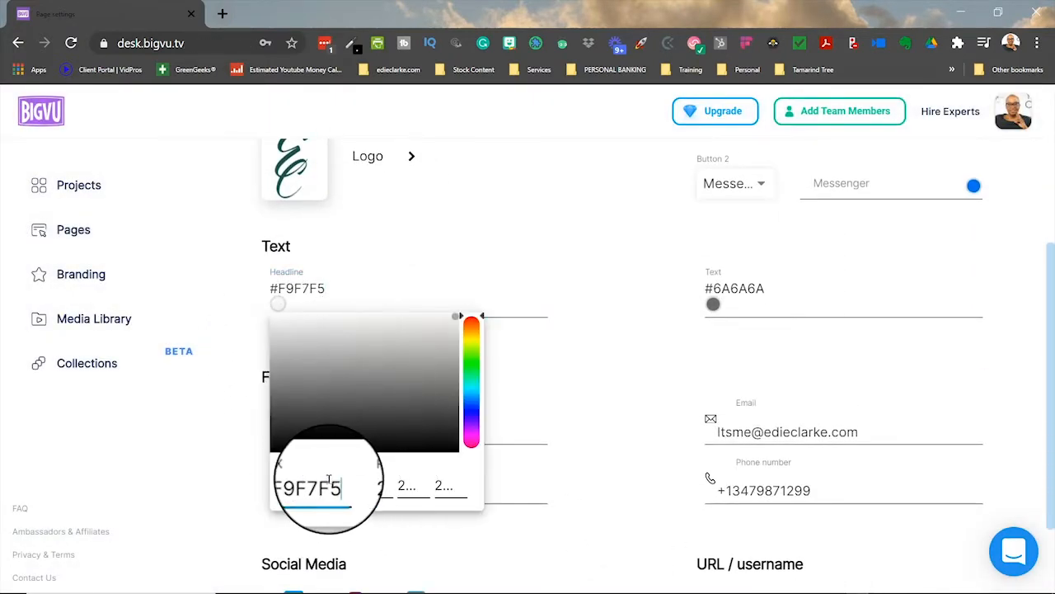
drag(328, 483, 292, 482)
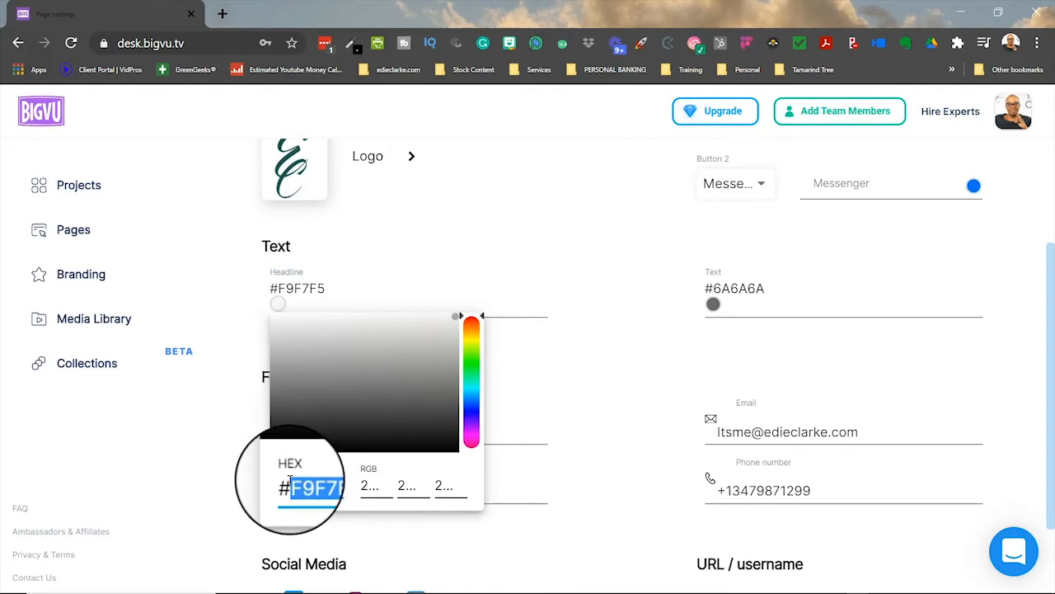
text(ffd905)
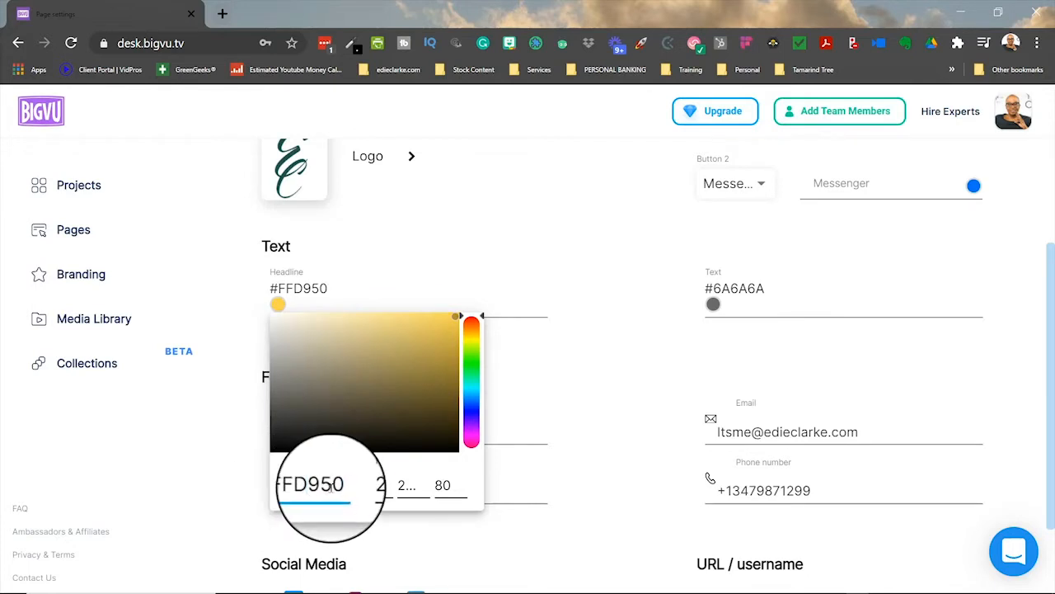
key(BackSpace)
text(E)
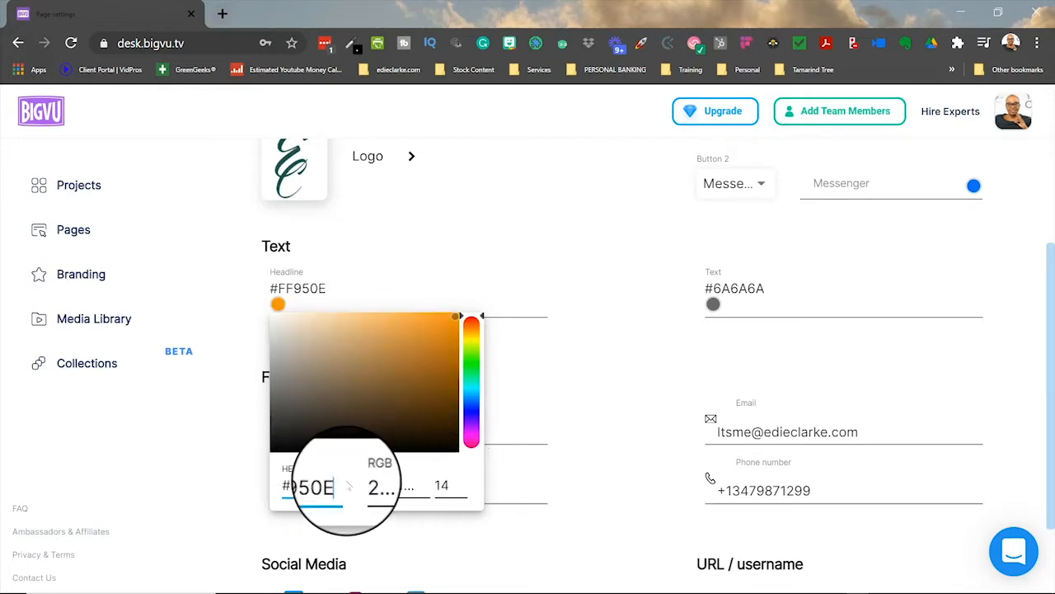
key(BackSpace)
key(BackSpace)
key(BackSpace)
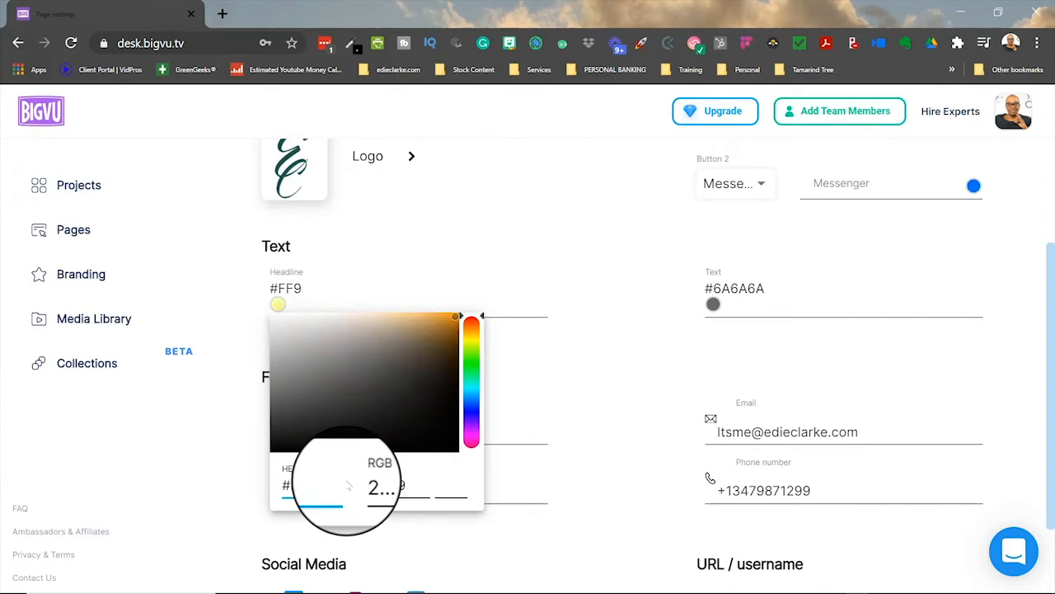
text(506)
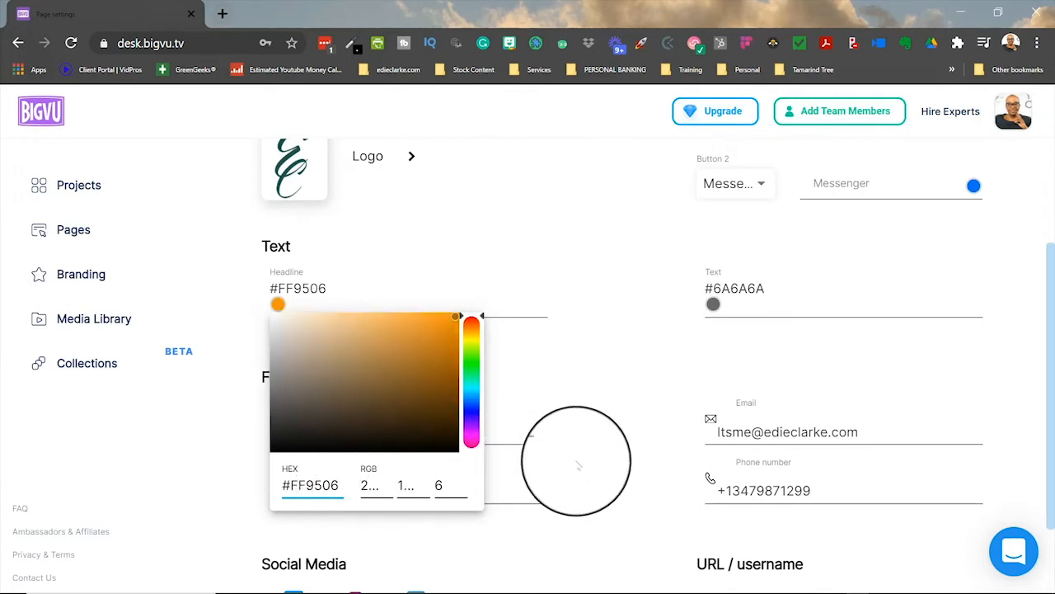
click(624, 436)
Step: Set the body text colour in the page settings to dark blue #063268
click(728, 316)
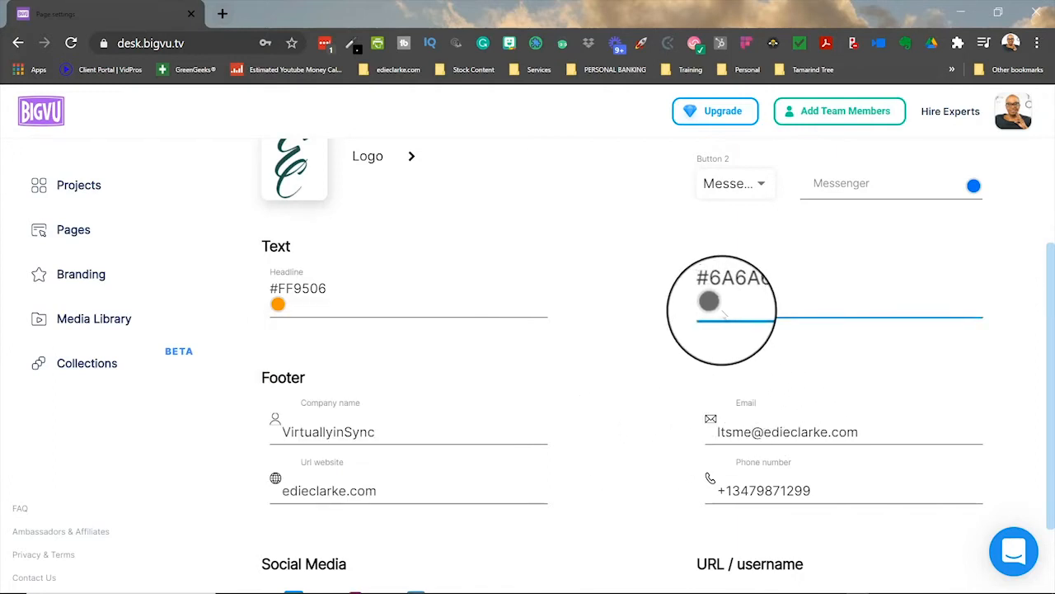
click(709, 302)
click(722, 371)
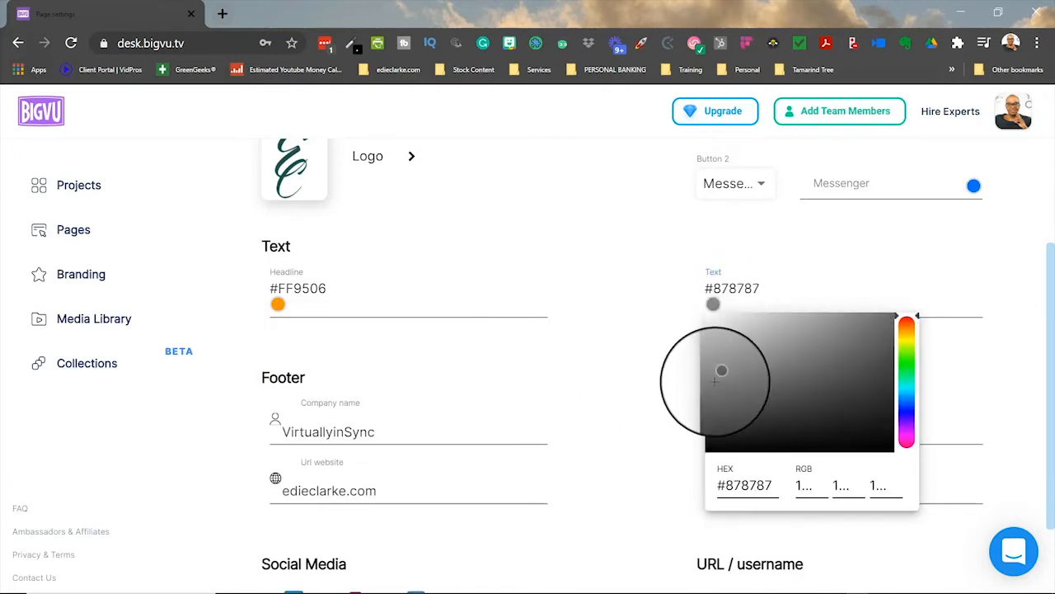
drag(715, 380, 699, 402)
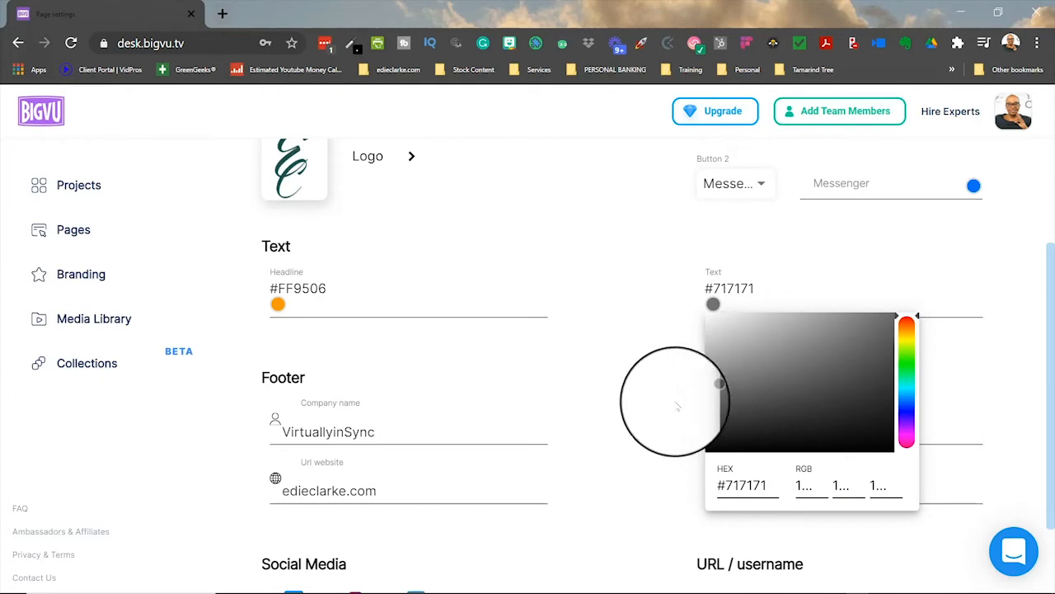
click(756, 288)
drag(756, 289, 713, 288)
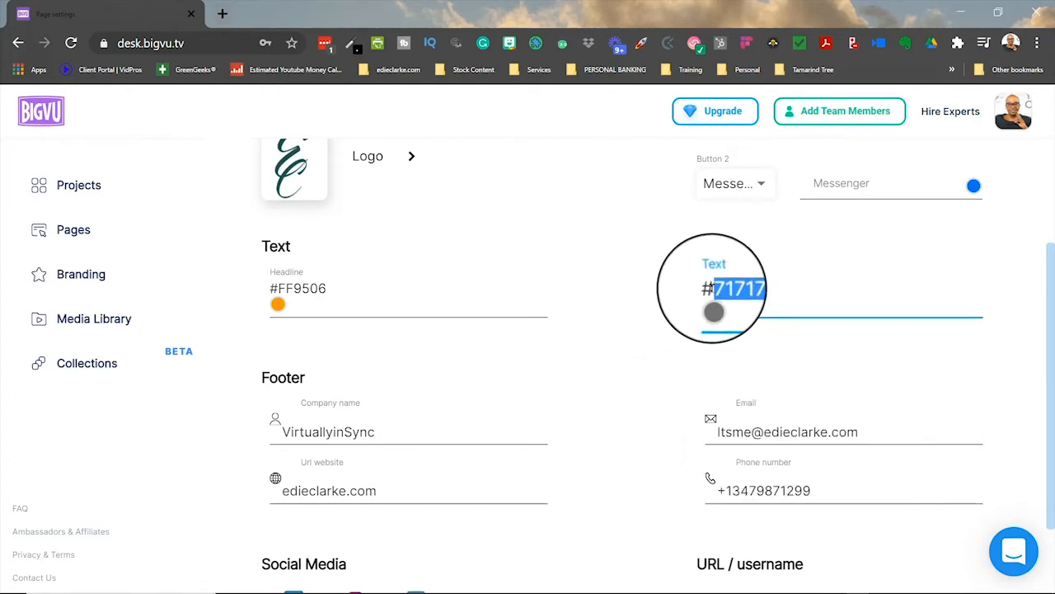
click(662, 344)
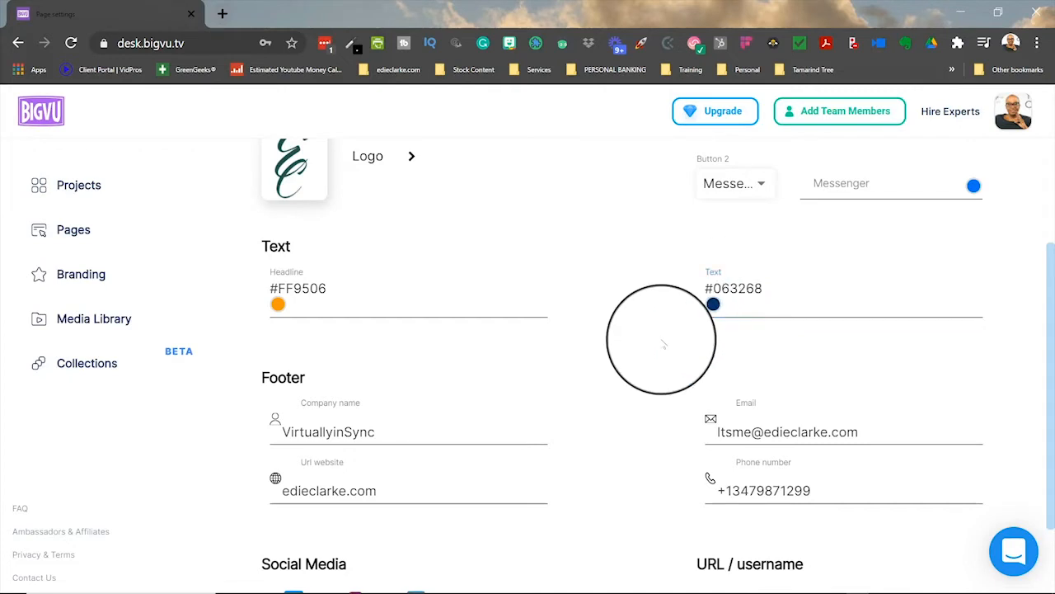
Step: Enable Instagram among the page's social media links and turn Facebook back off
scroll(334, 366, down, 1)
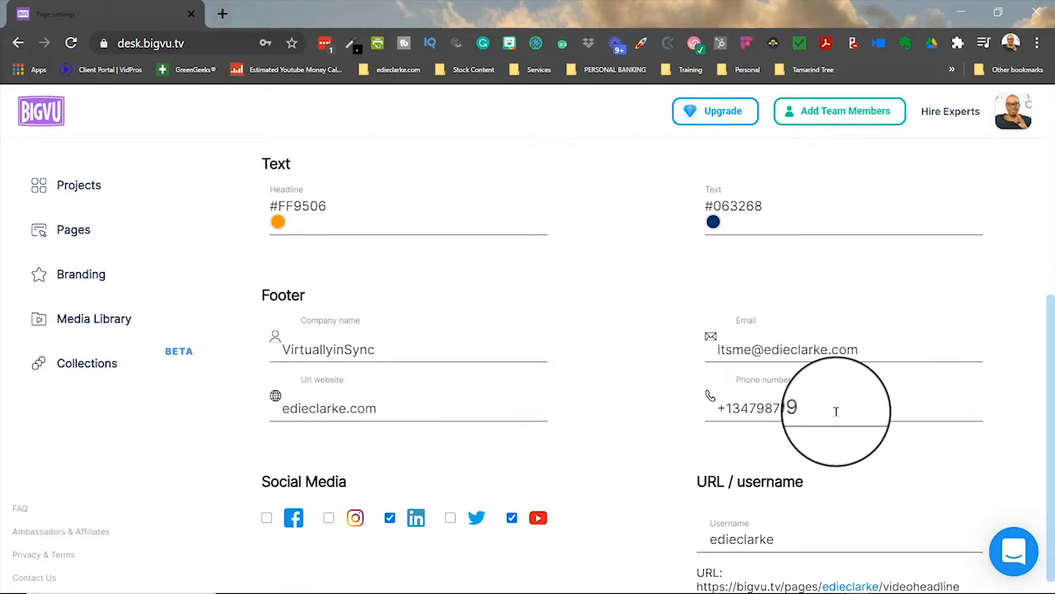
scroll(502, 447, down, 1)
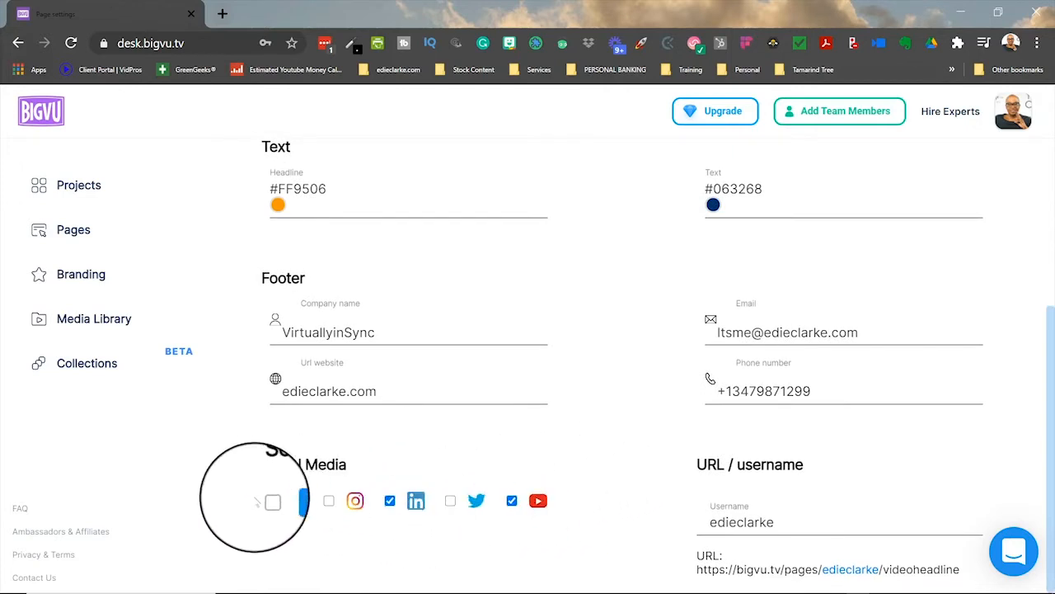
click(269, 501)
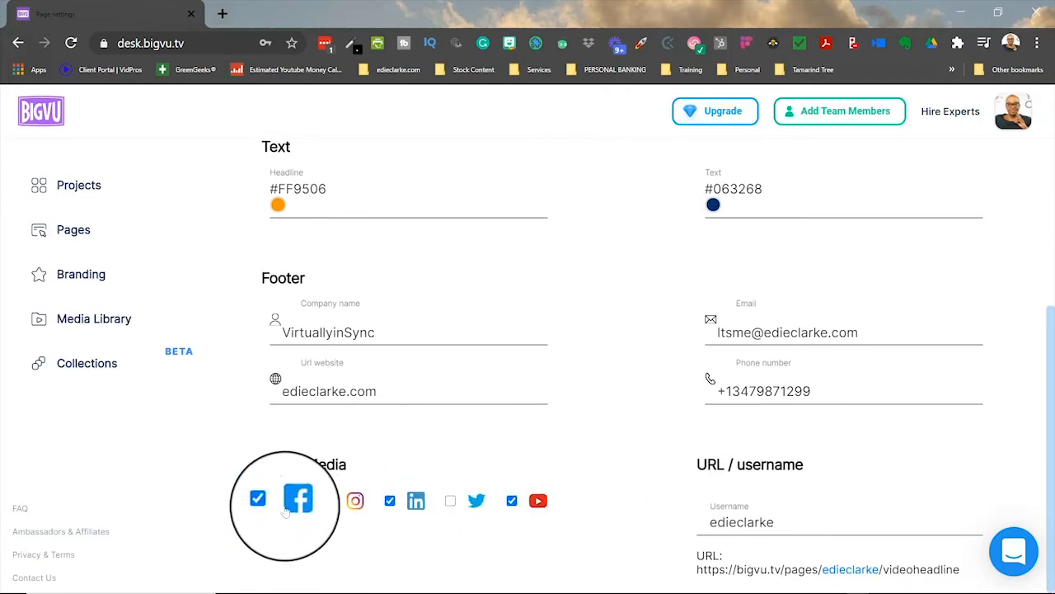
click(265, 500)
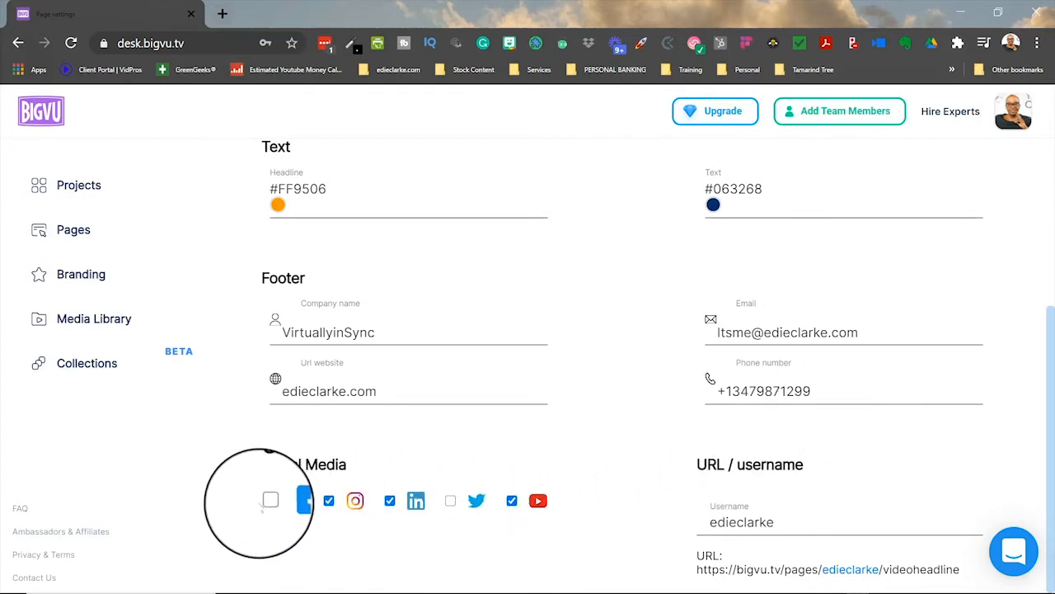
Step: Check the action options for header Button 1 and set Button 2 to No button
scroll(961, 491, up, 2)
scroll(961, 491, up, 1)
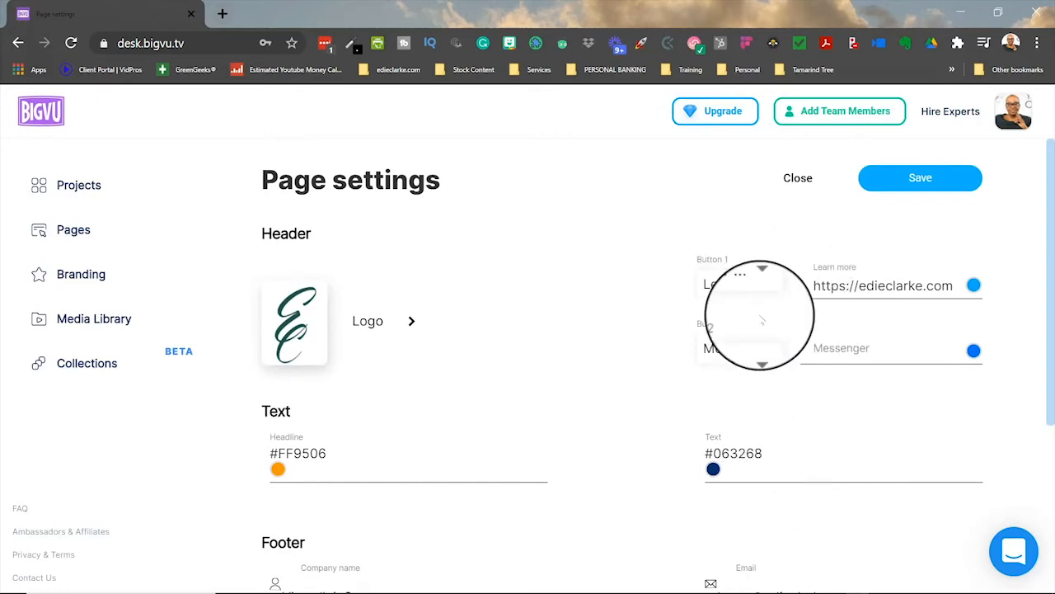
click(762, 298)
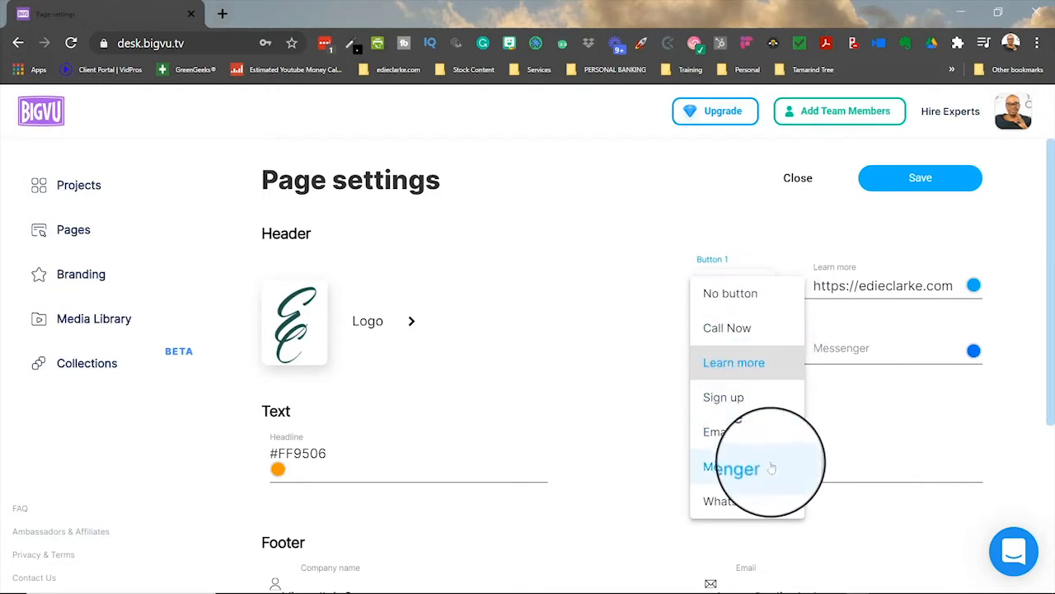
click(629, 423)
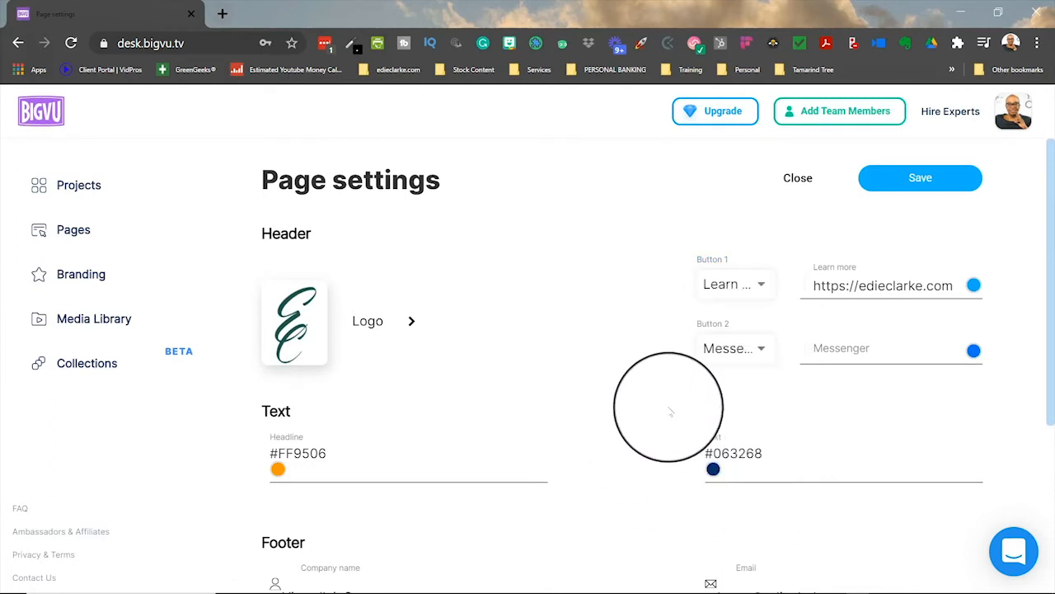
click(763, 352)
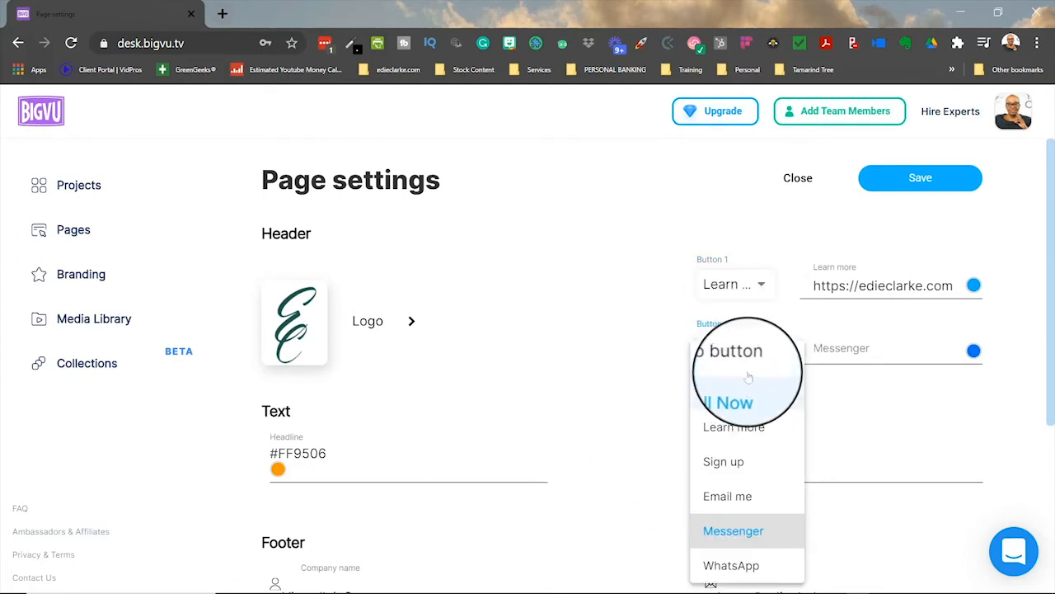
click(760, 360)
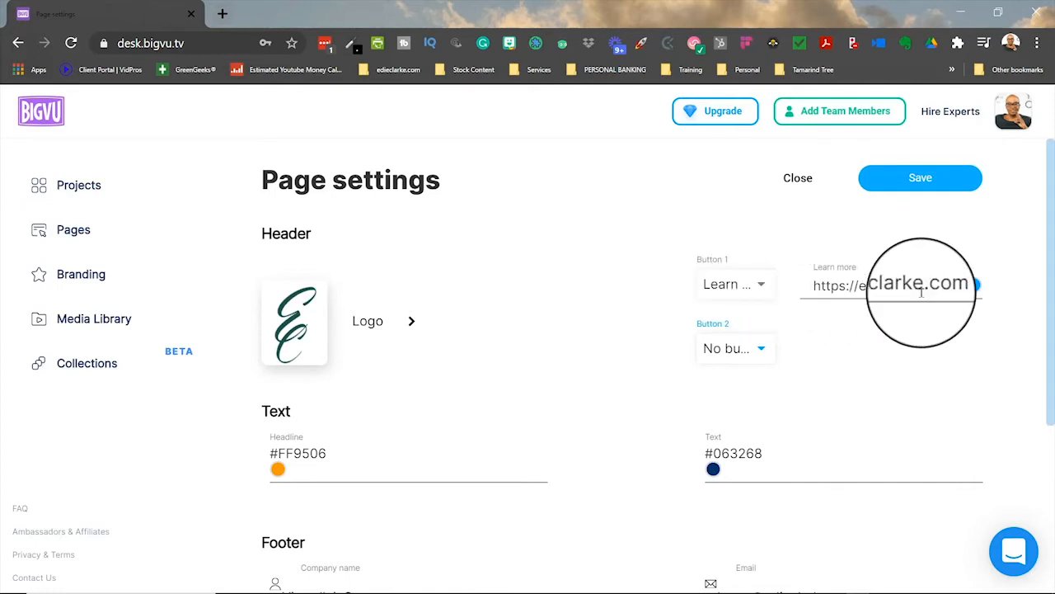
Step: Review the footer, social media and URL settings and save the page settings
scroll(866, 350, down, 3)
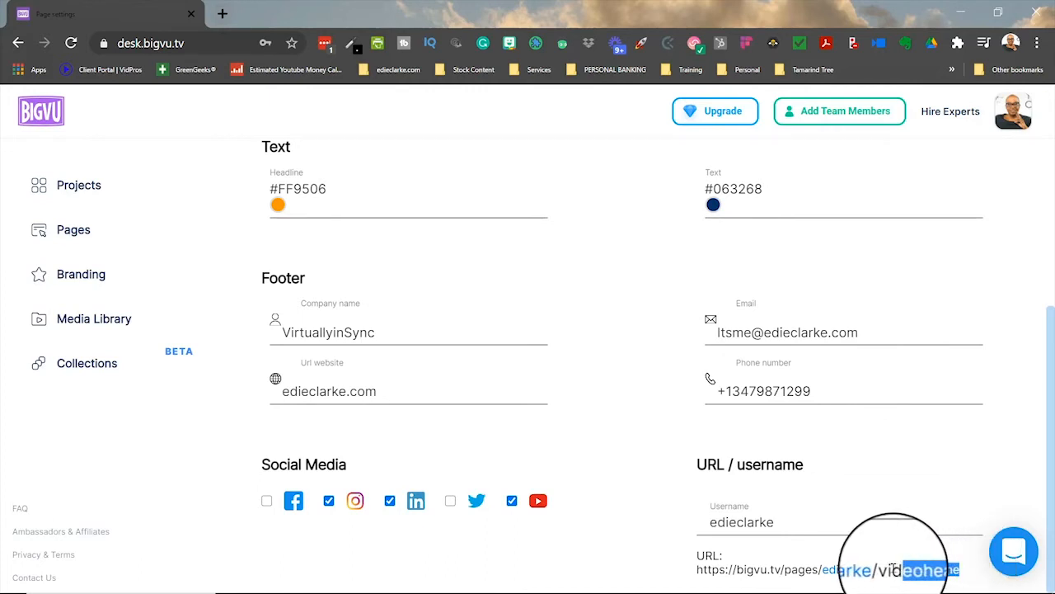
double_click(606, 479)
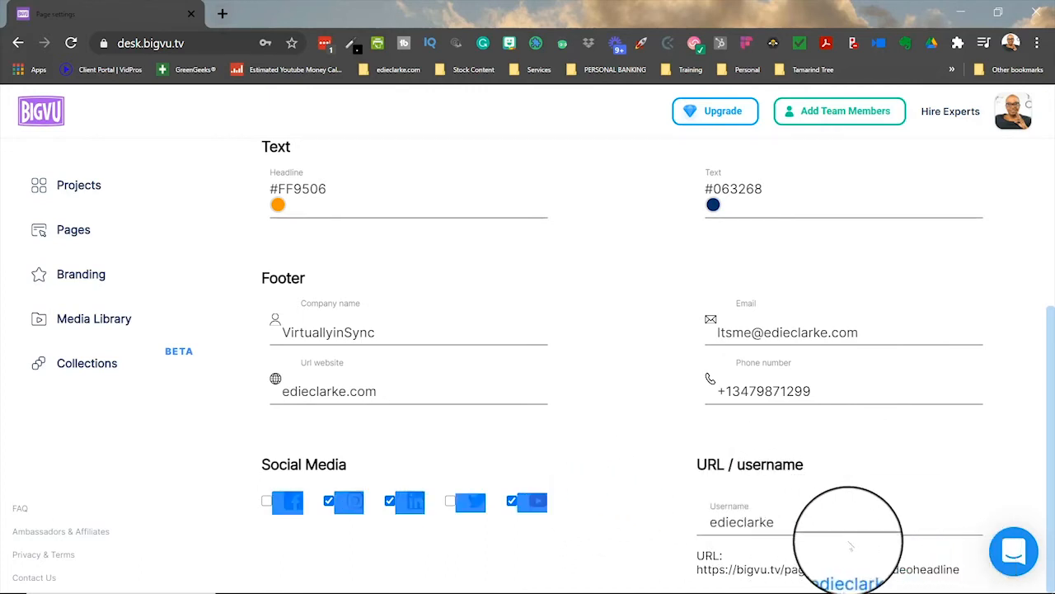
scroll(860, 154, up, 3)
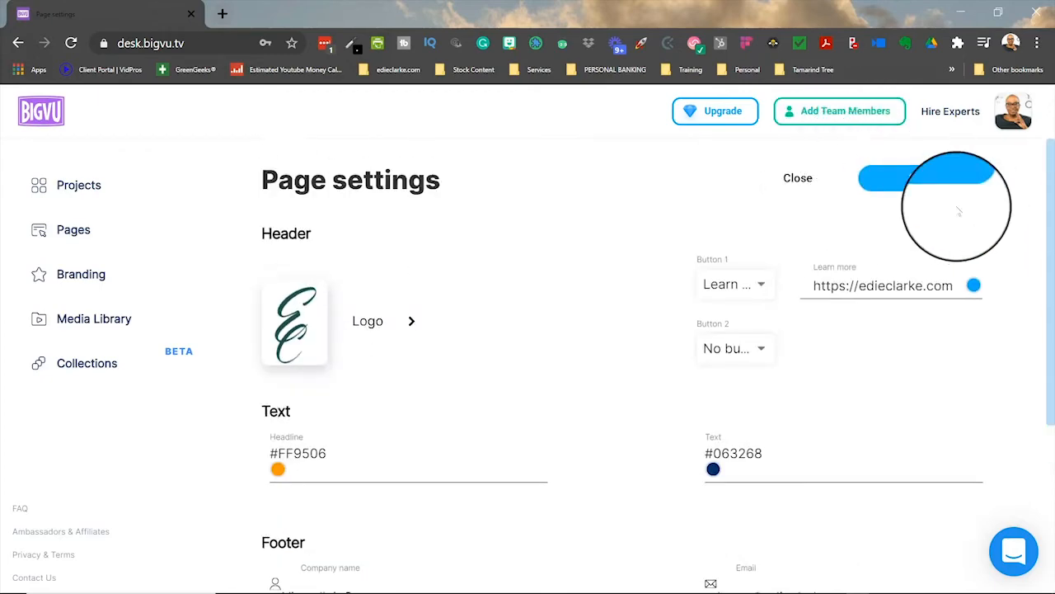
click(914, 188)
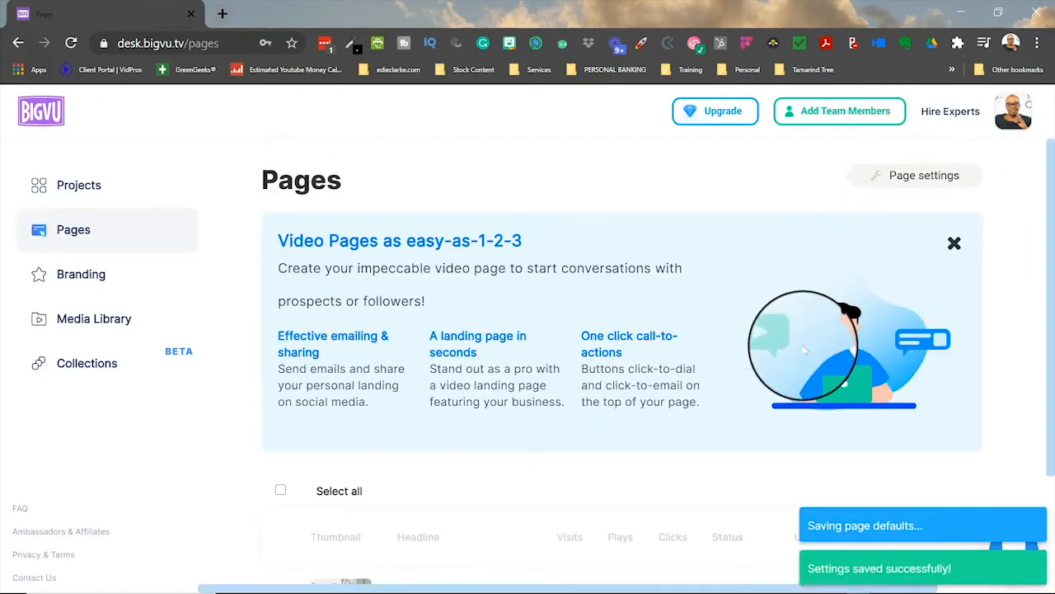
Step: Change the published page's URL ending to BV_SocialVideos and save it
scroll(806, 350, down, 3)
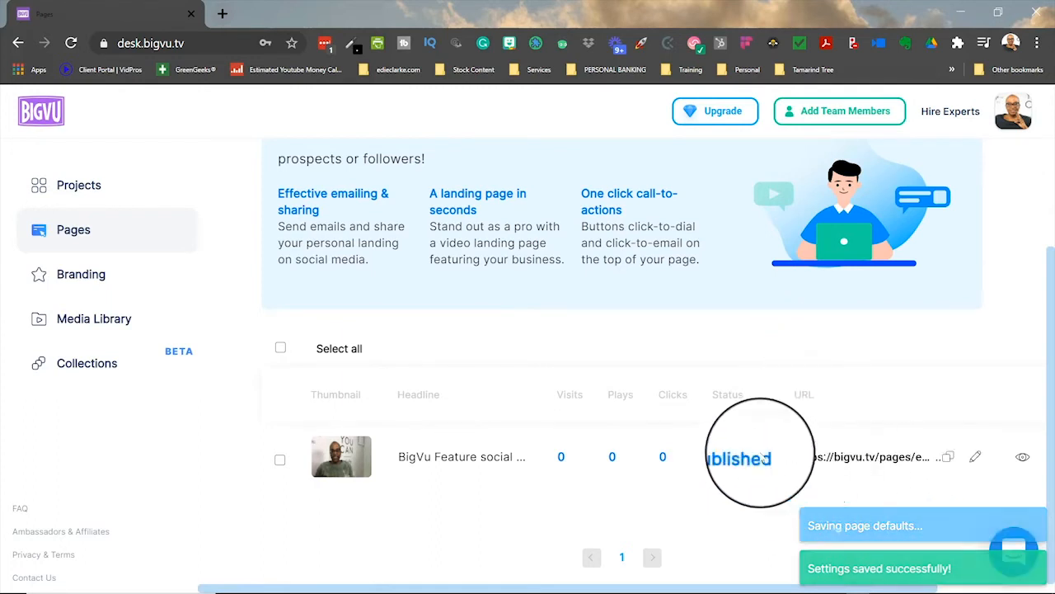
click(977, 456)
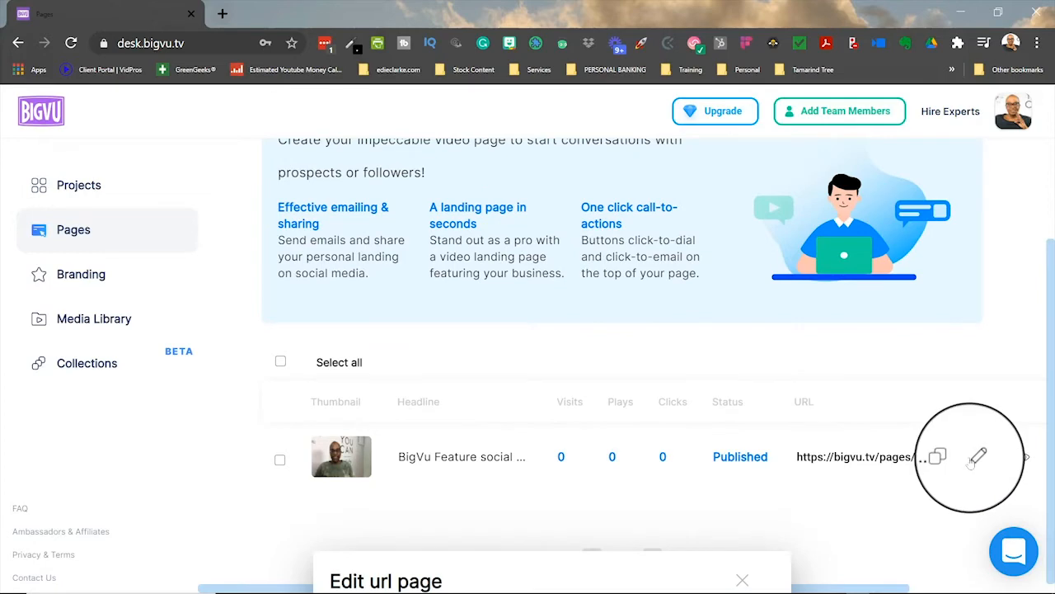
key(ctrl+minus)
key(ctrl+minus)
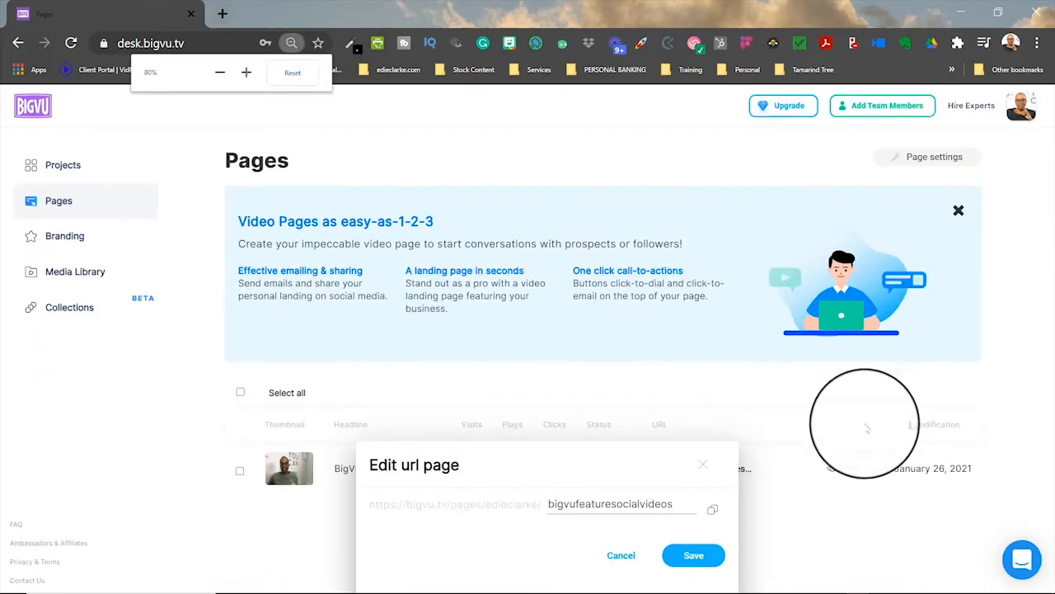
drag(678, 504, 537, 502)
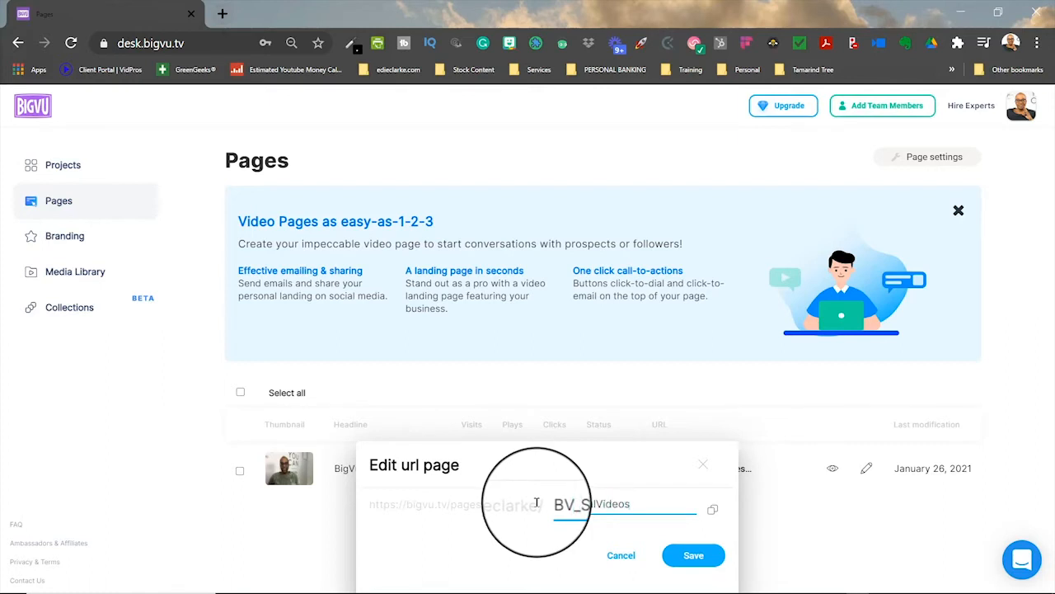
click(693, 556)
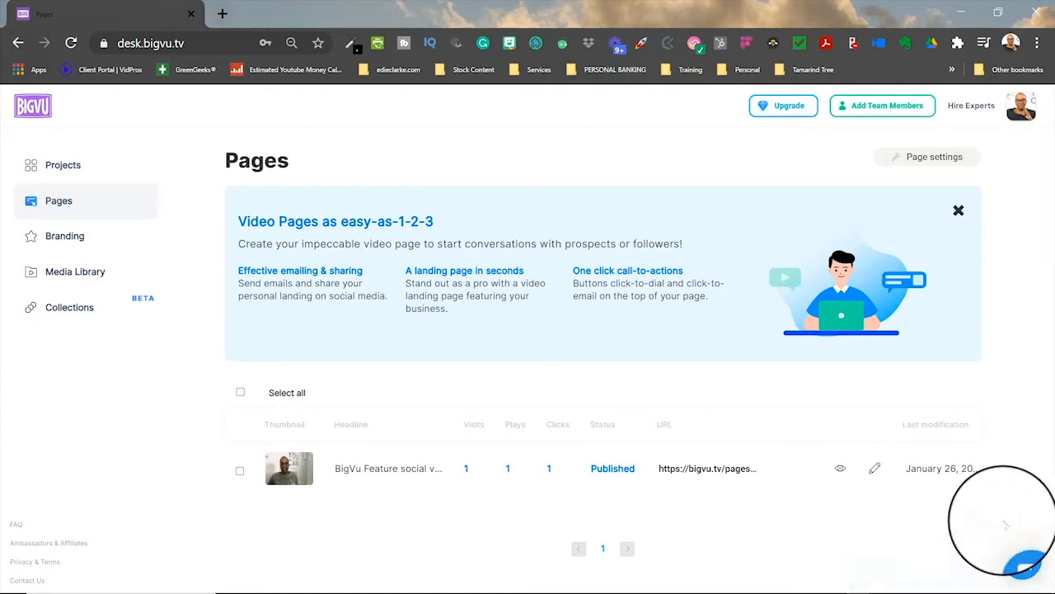
Step: View the published BigVu Feature social videos page and examine its logo, header button, video, headline and text colours
click(841, 468)
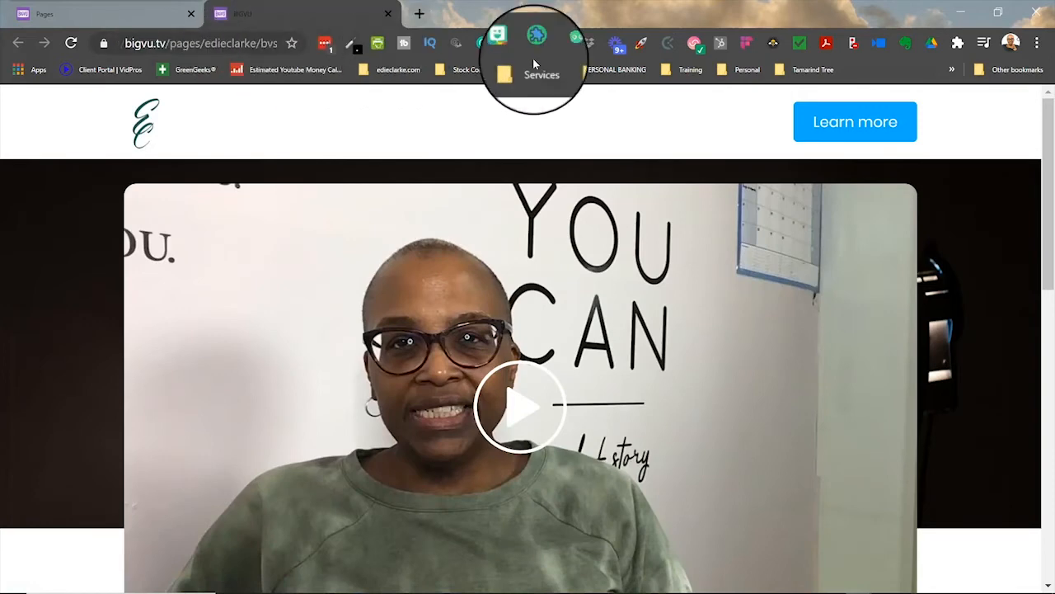
click(387, 13)
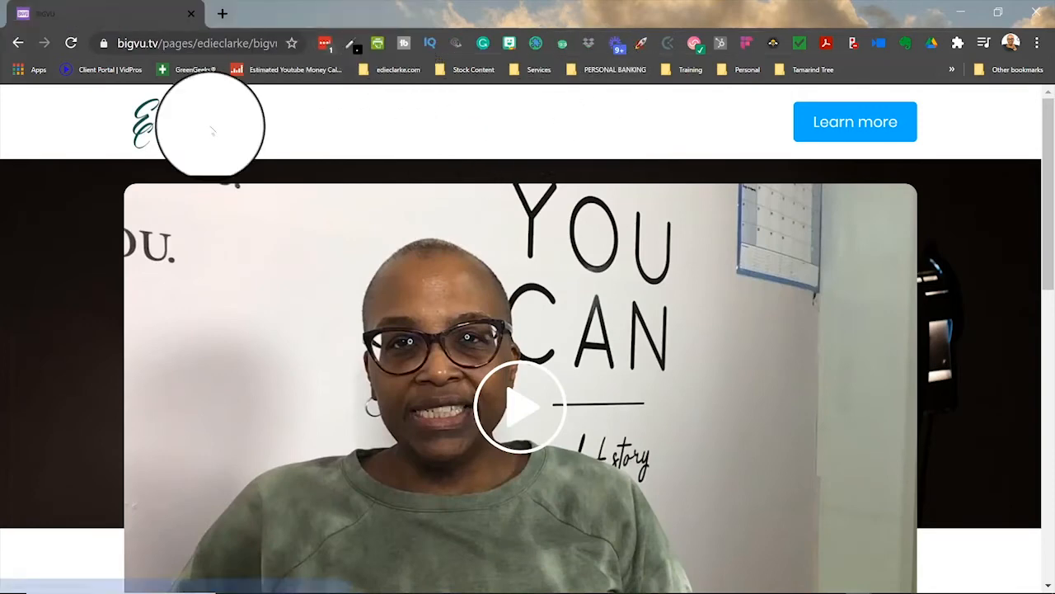
scroll(967, 242, down, 3)
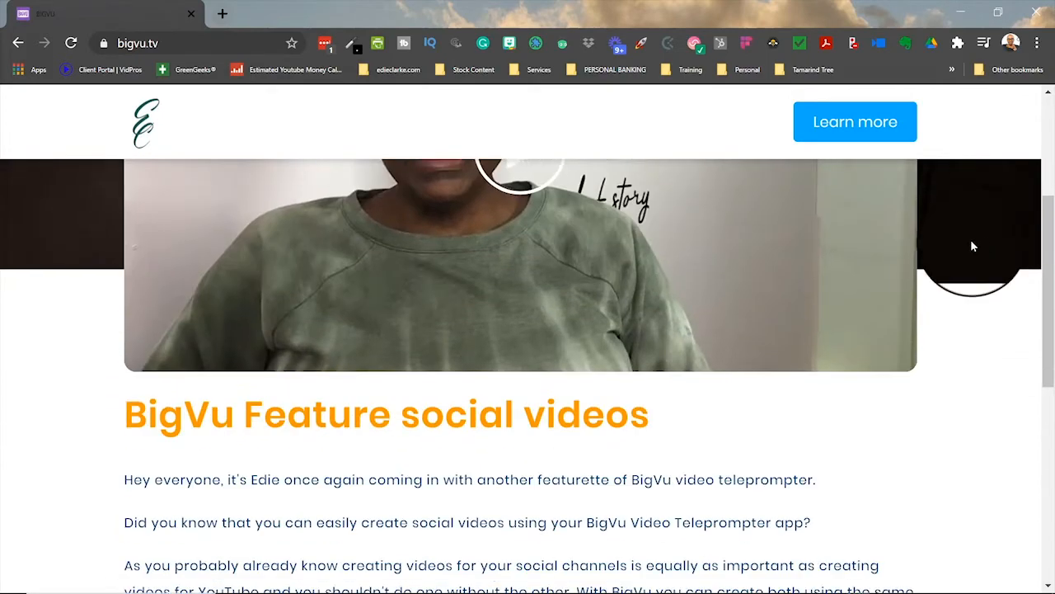
scroll(953, 252, up, 2)
scroll(949, 247, down, 1)
scroll(940, 241, up, 2)
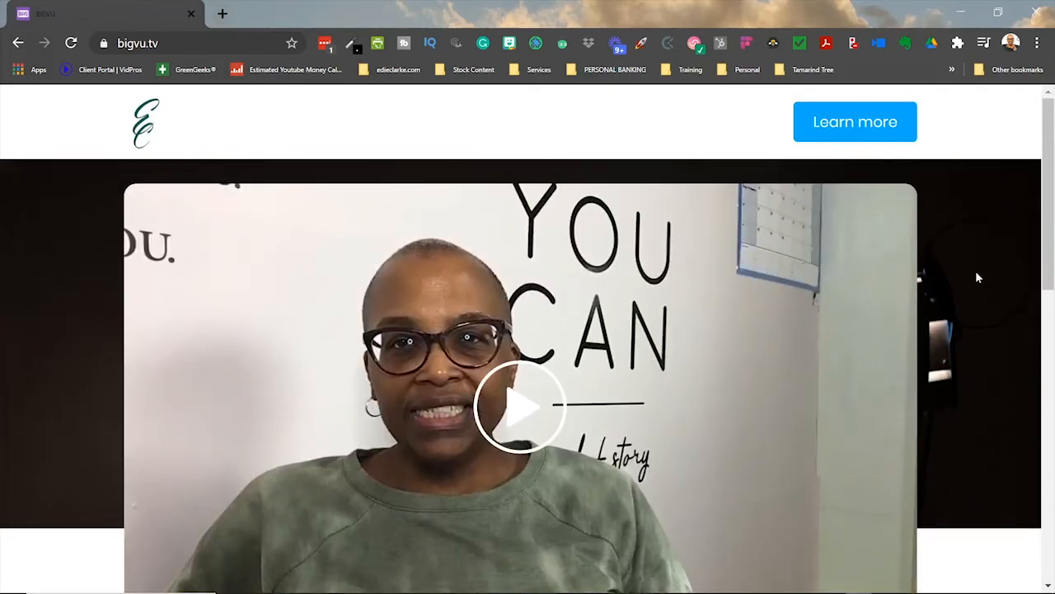
scroll(1013, 342, down, 6)
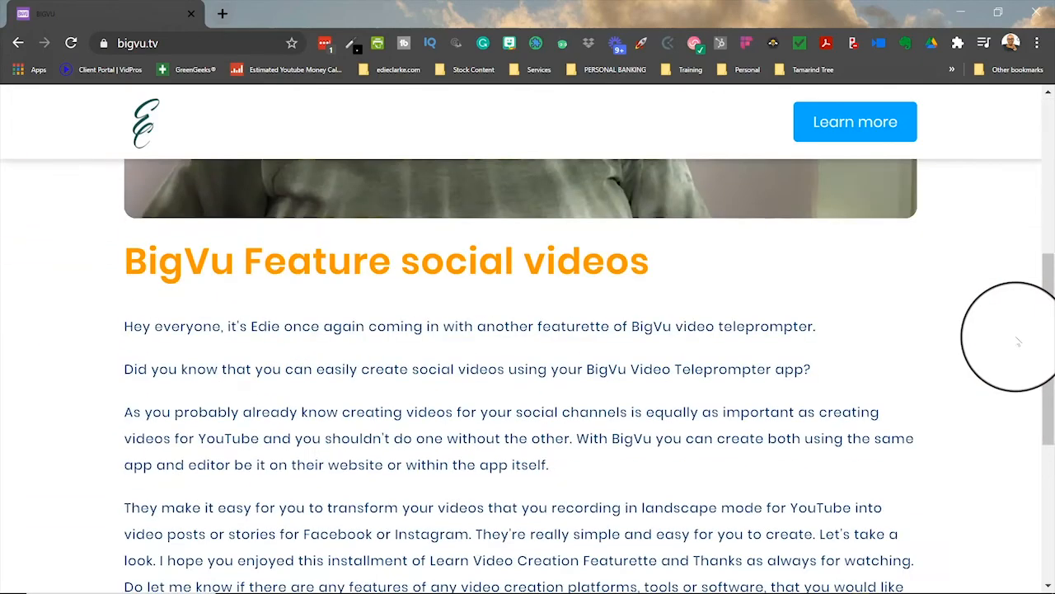
Step: Review the published page's headline and full description text down to the footer's contact details and social media links
scroll(1004, 330, up, 6)
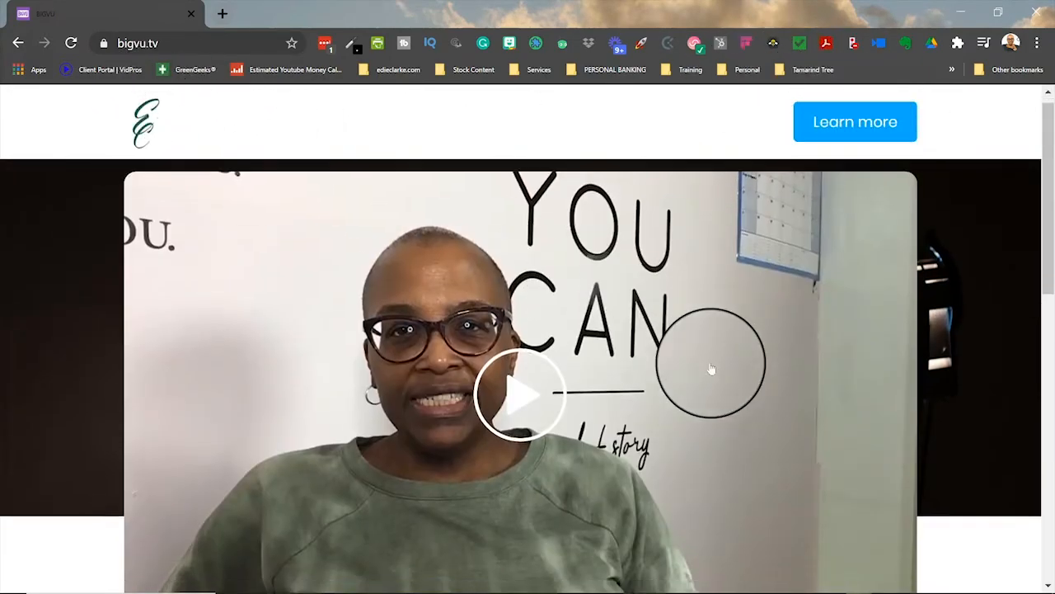
scroll(712, 371, down, 6)
scroll(712, 371, up, 1)
drag(124, 259, 653, 266)
click(767, 274)
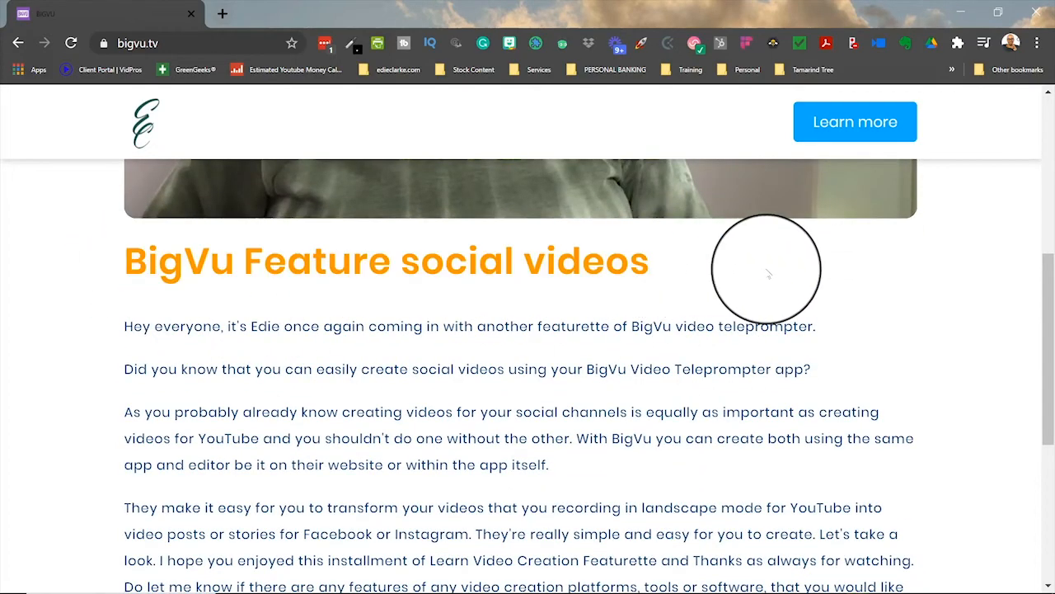
scroll(768, 273, down, 2)
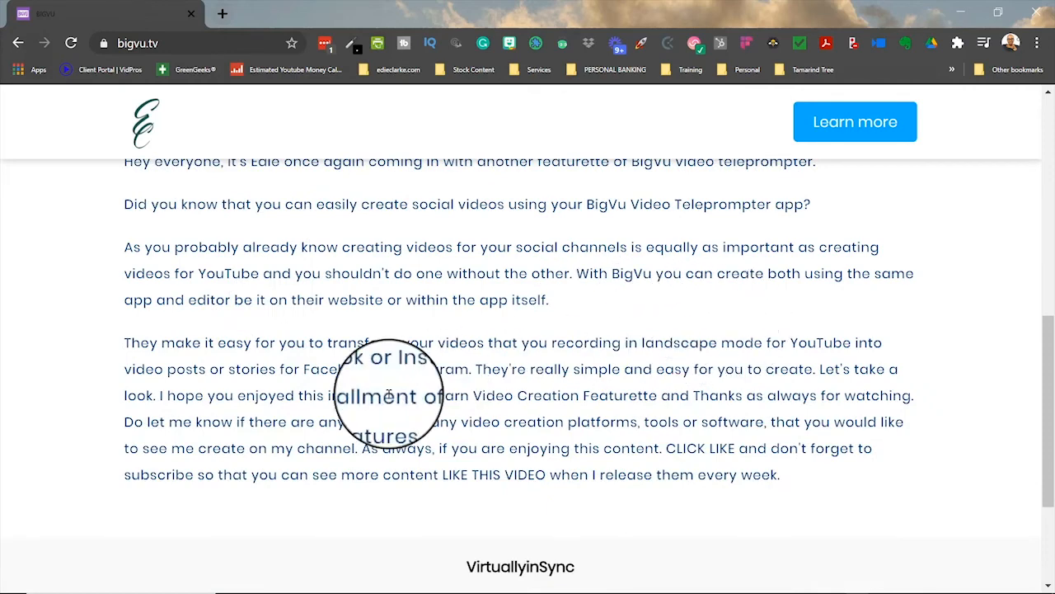
scroll(860, 417, down, 2)
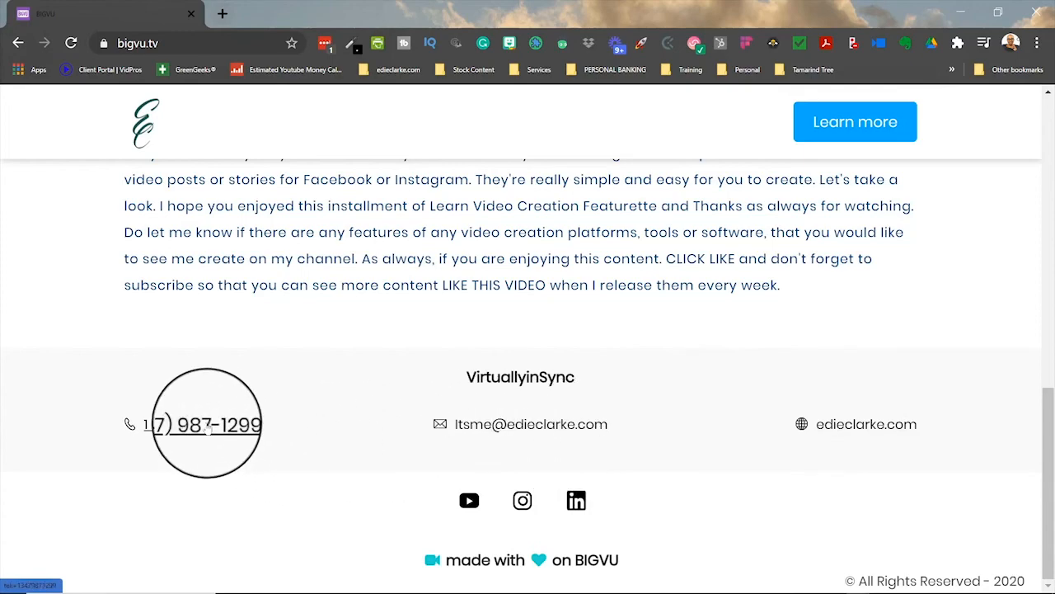
Step: Test the landing page video by playing and pausing it, and follow the header's Learn more link
scroll(801, 355, up, 6)
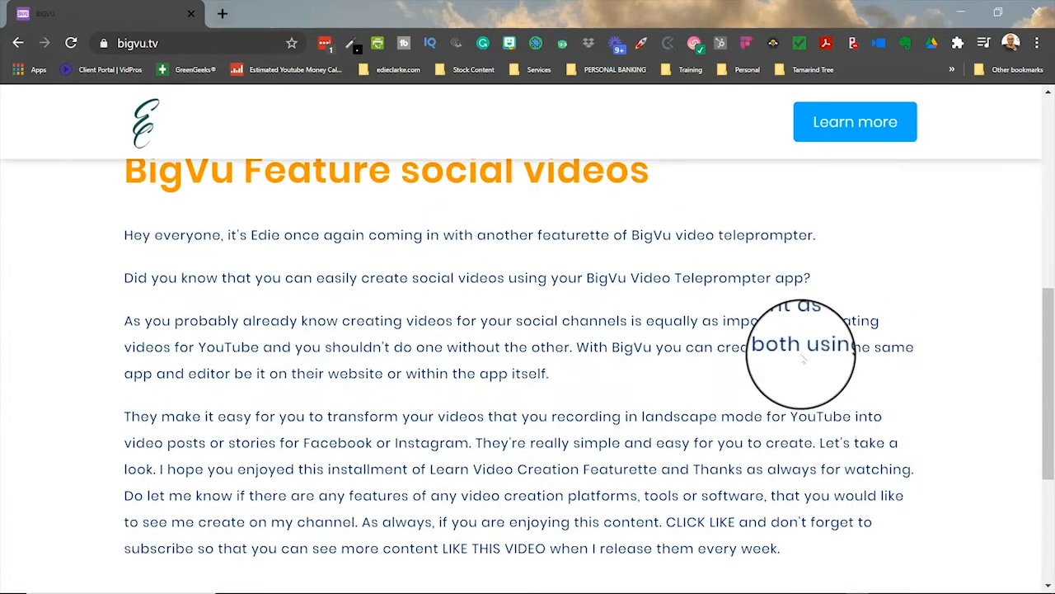
scroll(800, 358, up, 3)
scroll(577, 339, down, 3)
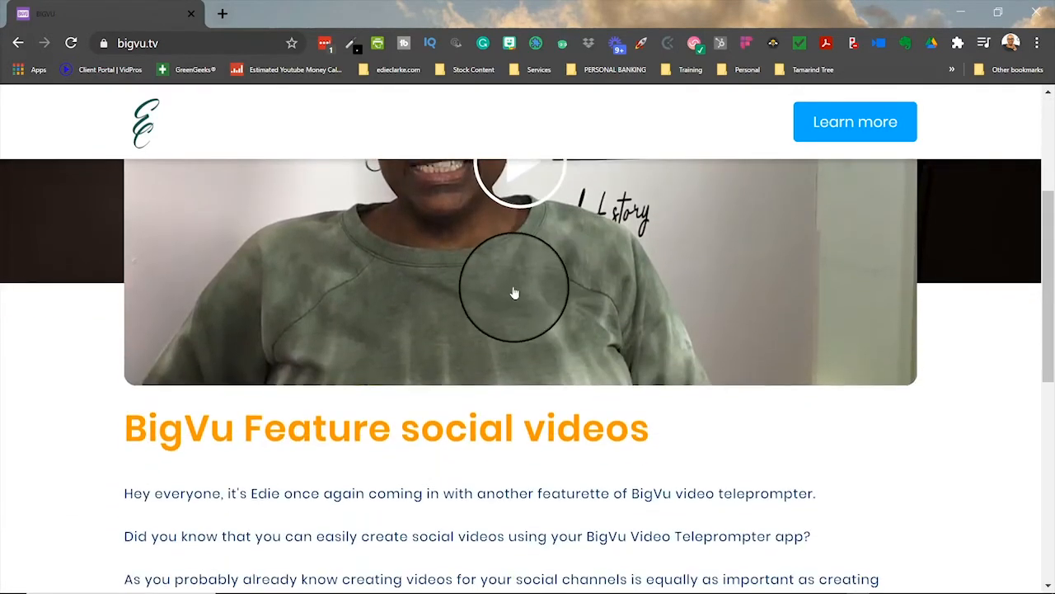
scroll(528, 293, up, 1)
scroll(533, 294, up, 2)
click(532, 318)
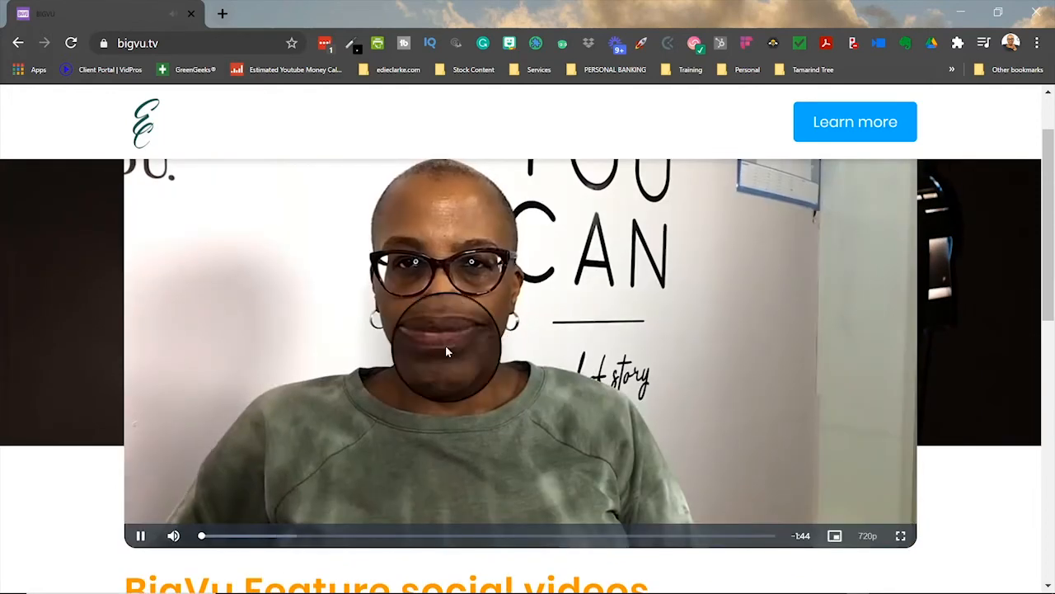
click(536, 272)
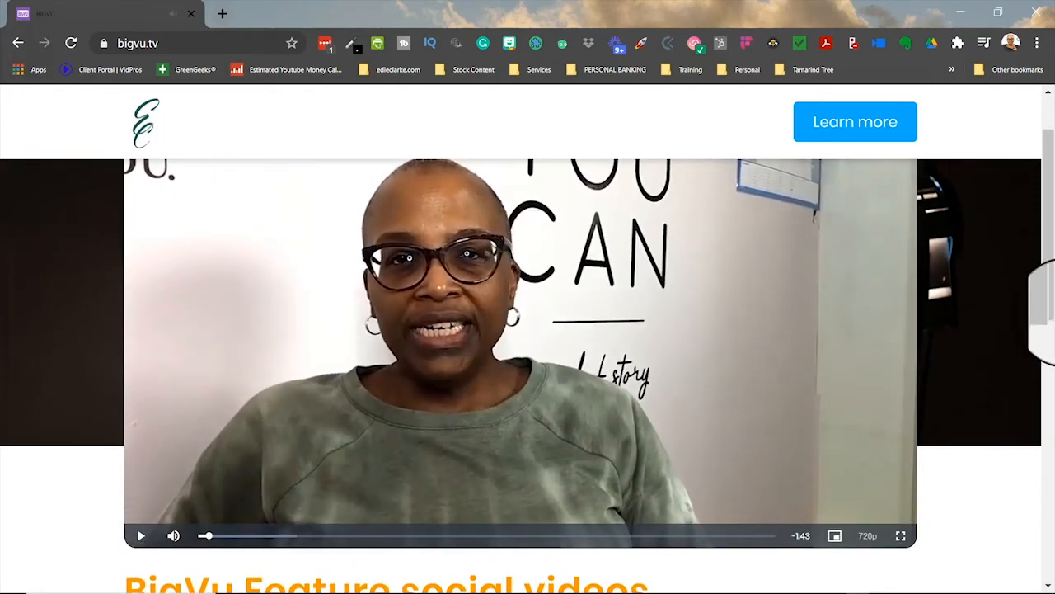
click(835, 122)
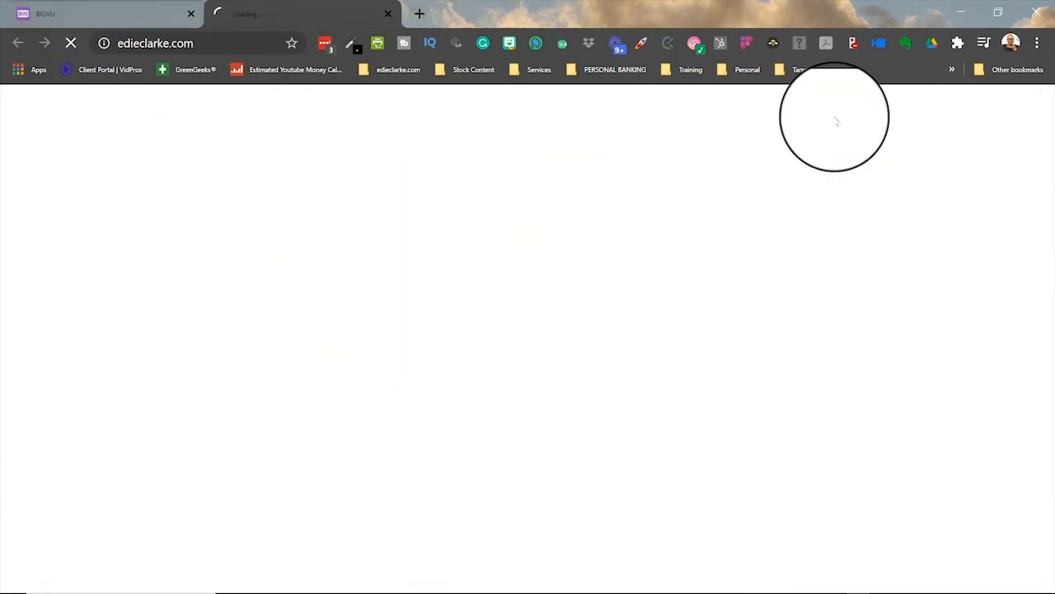